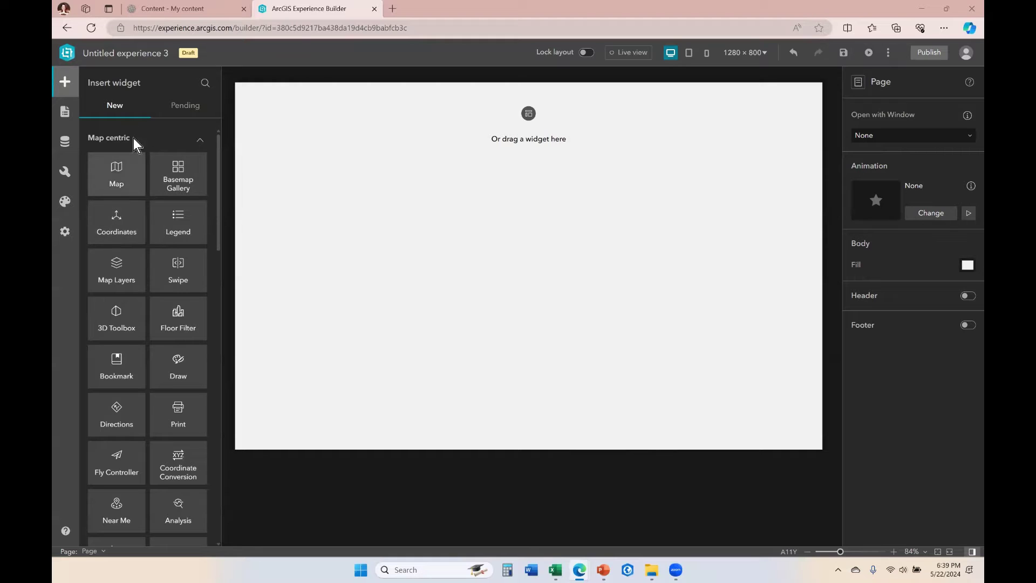
# Step: Scroll the widget list down to the Layout section showing Row, Column and Grid
pyautogui.scroll(-15, 155, 273)
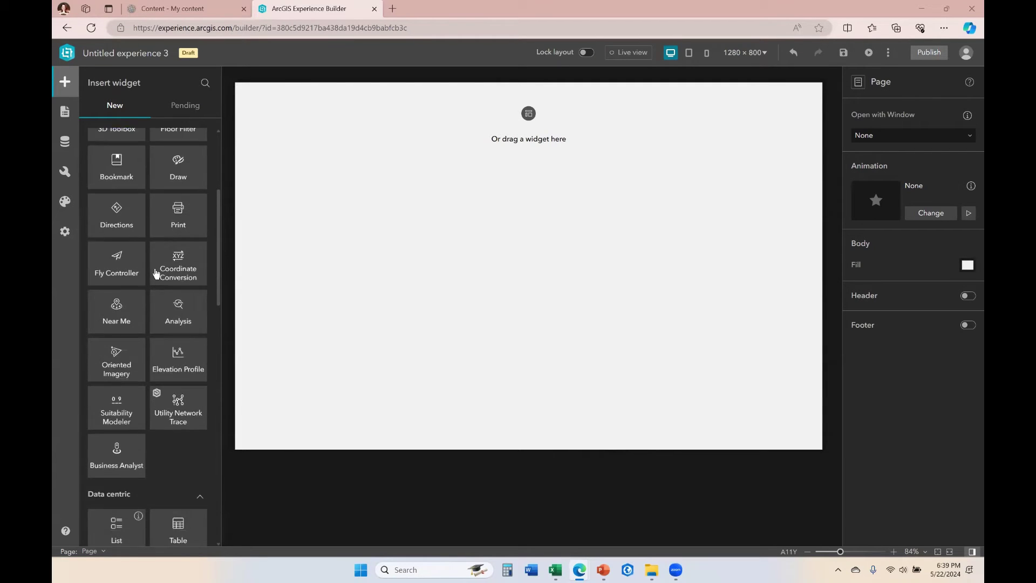
pyautogui.scroll(-2, 155, 273)
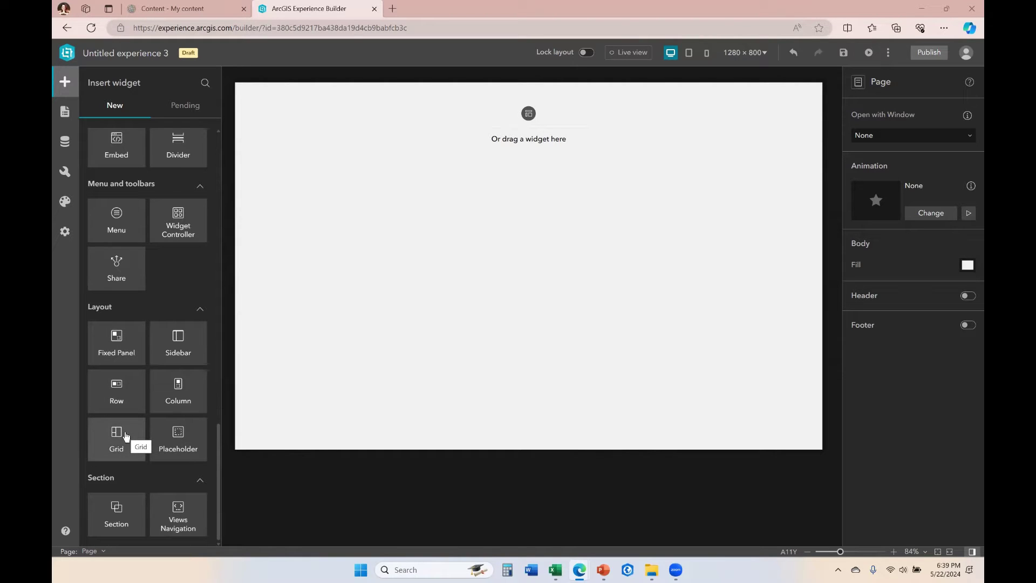
# Step: Place a Column on the left, enlarge it down the page, and add two Rows beside it
pyautogui.moveTo(180, 392); pyautogui.dragTo(314, 236)
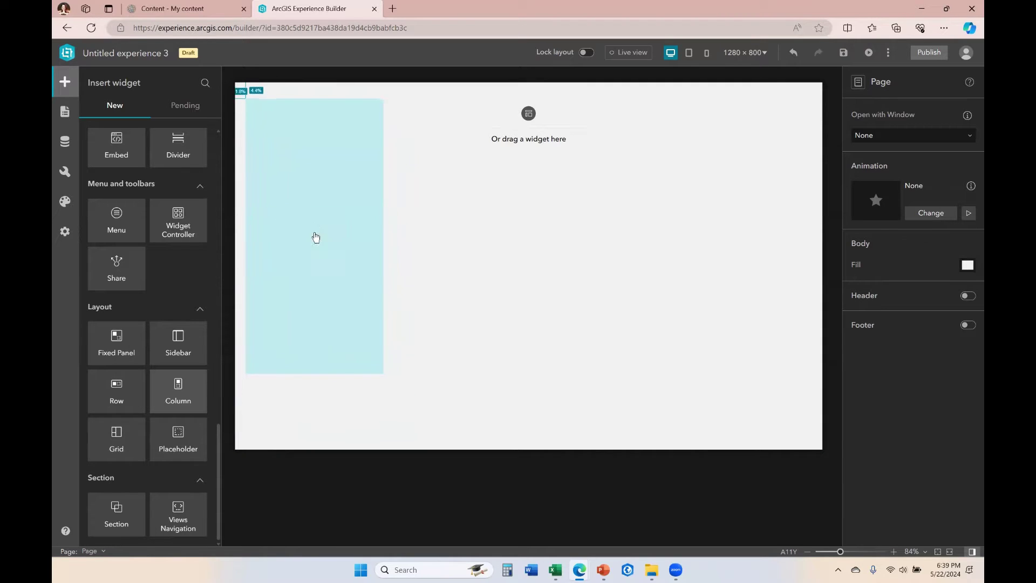
pyautogui.moveTo(381, 373); pyautogui.dragTo(441, 438)
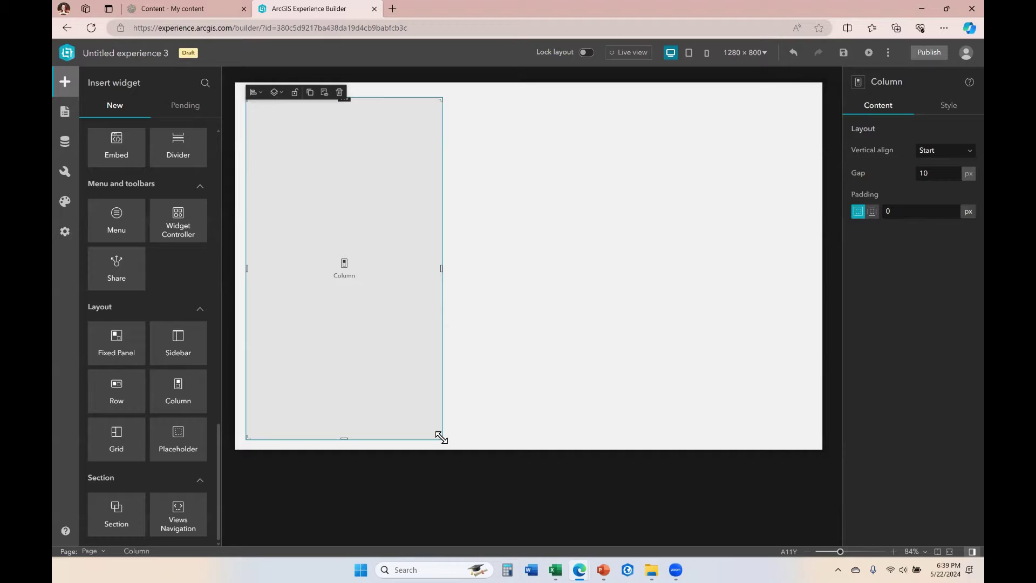
pyautogui.moveTo(110, 387); pyautogui.dragTo(629, 193)
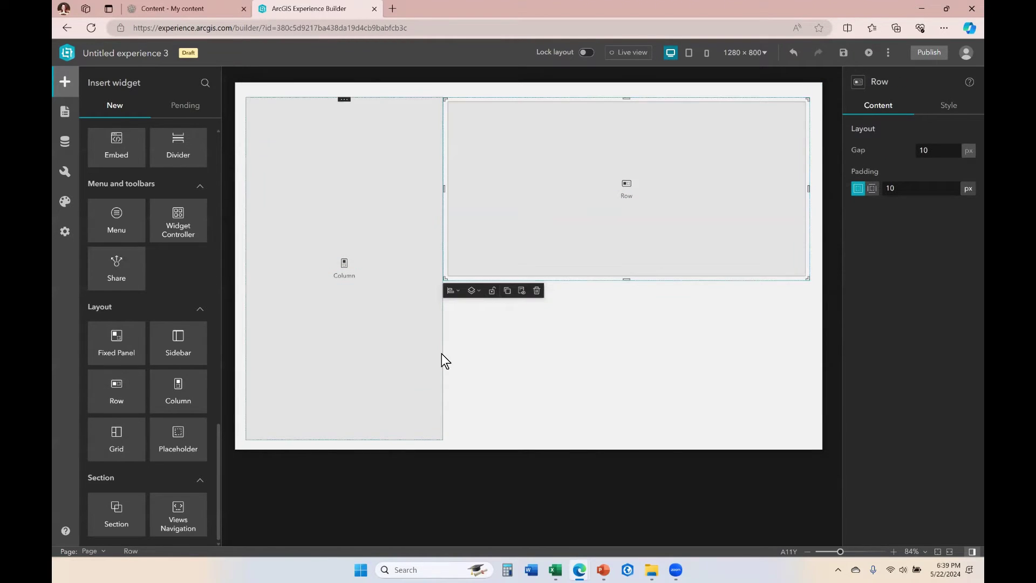
pyautogui.moveTo(114, 397); pyautogui.dragTo(630, 357)
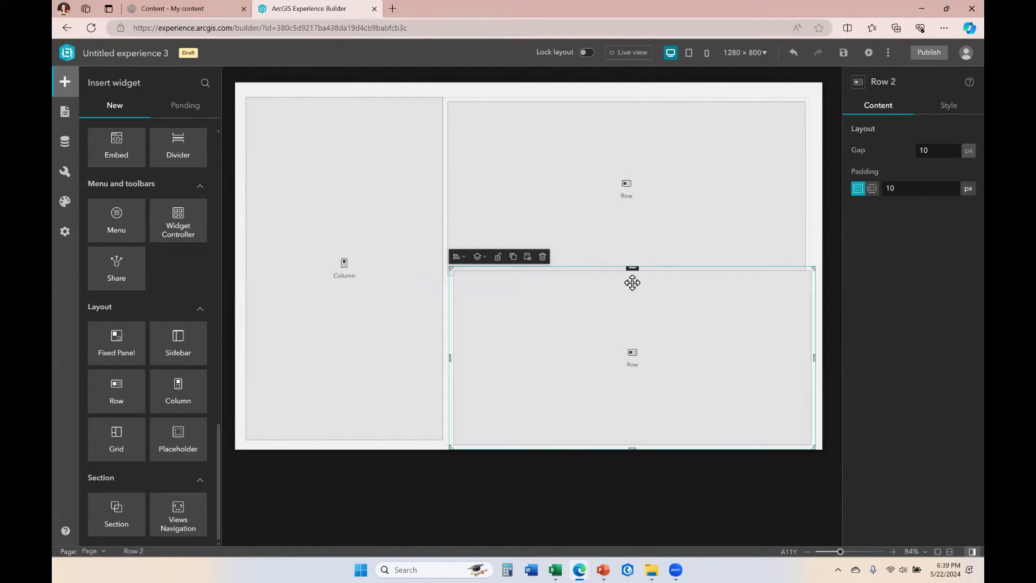
pyautogui.moveTo(633, 267); pyautogui.dragTo(631, 279)
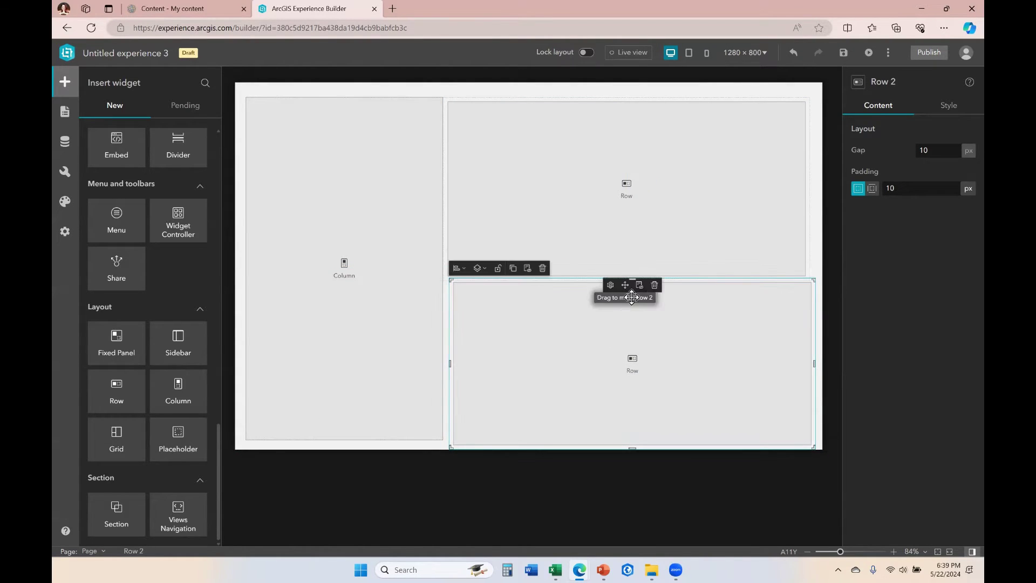
pyautogui.moveTo(653, 347); pyautogui.dragTo(651, 348)
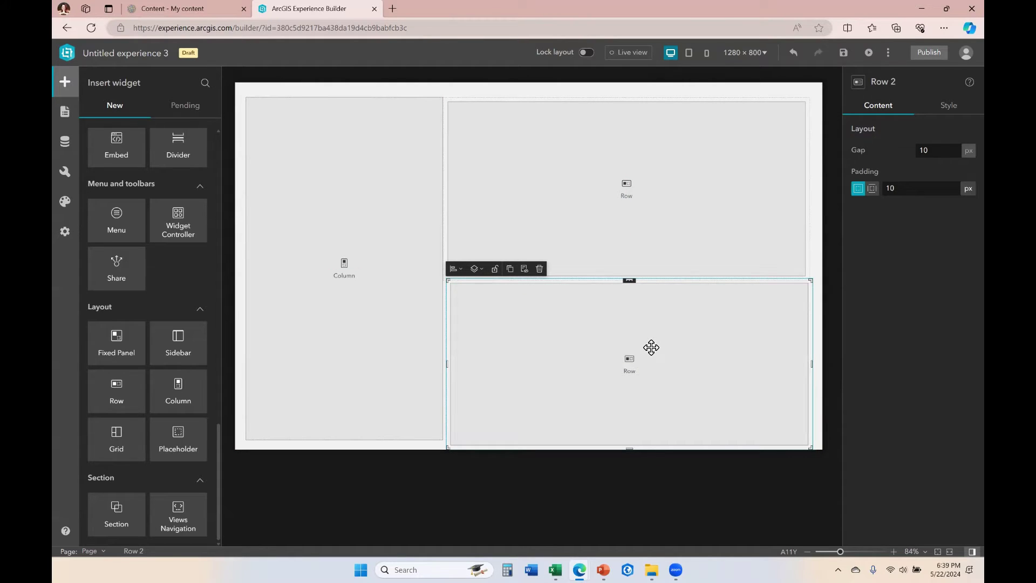
# Step: Delete both Row layouts, leaving only the Column
pyautogui.click(539, 268)
pyautogui.click(651, 115)
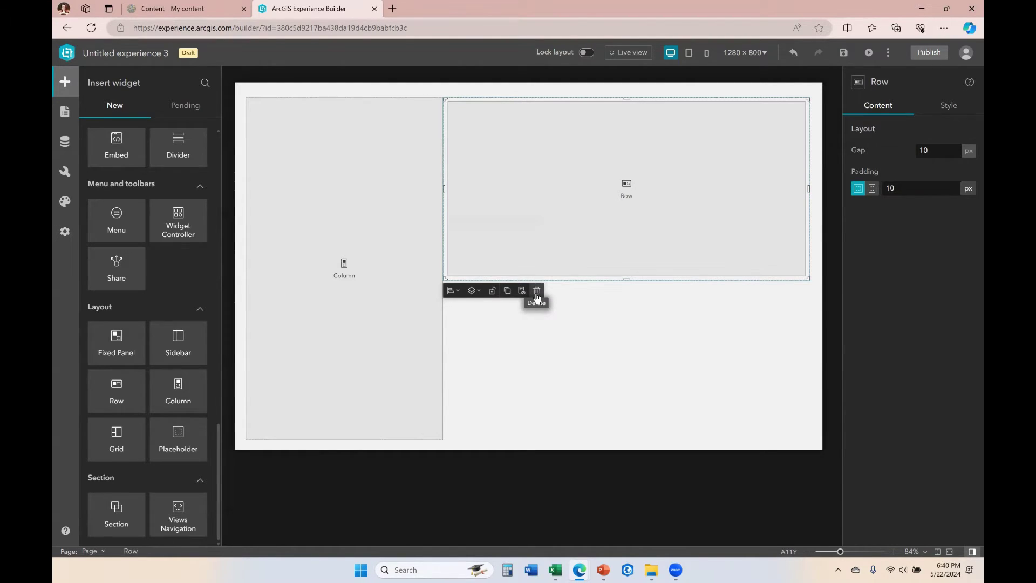
pyautogui.click(537, 293)
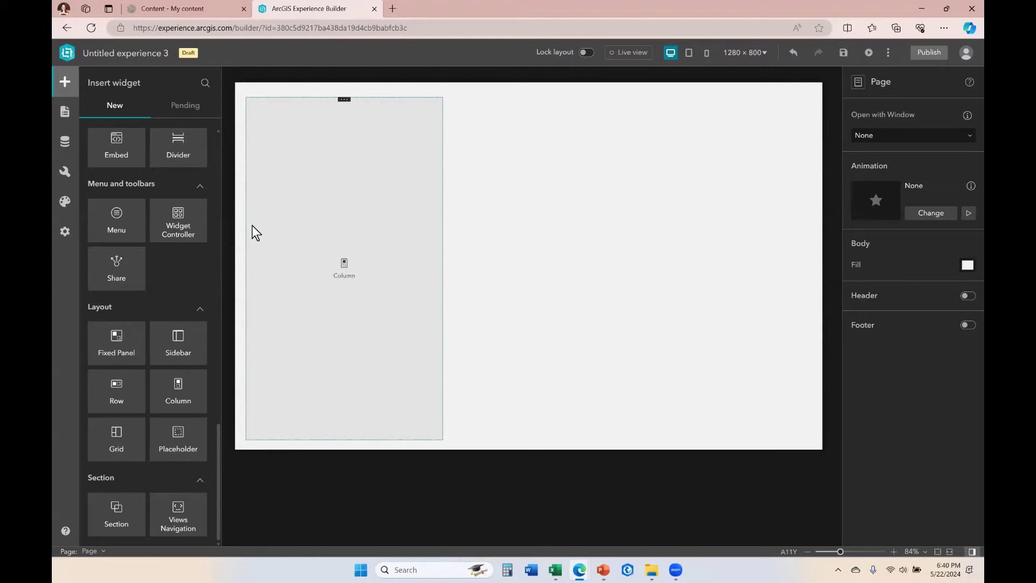
# Step: Add a Feature Info widget into the top of the Column
pyautogui.scroll(7, 147, 270)
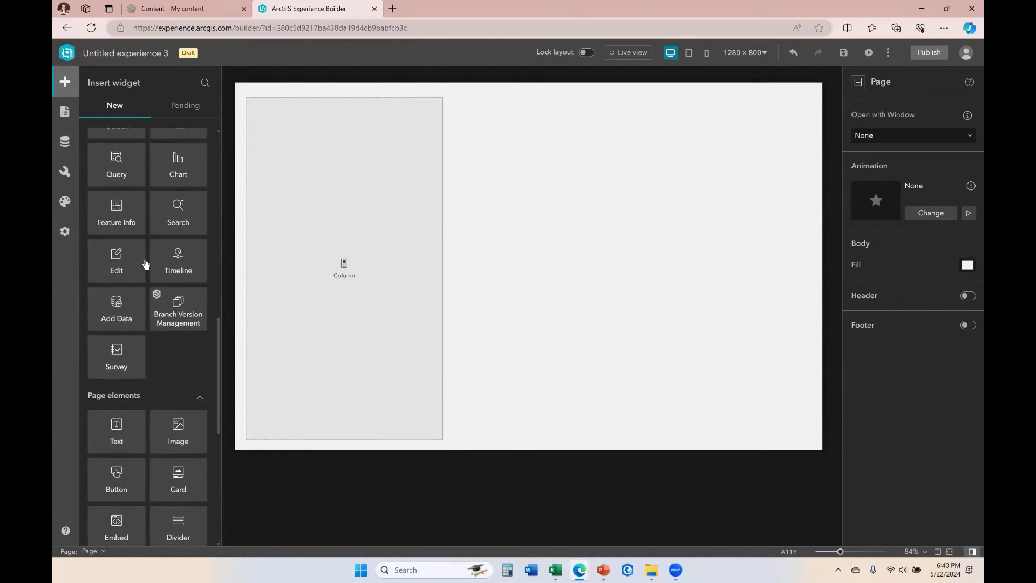
pyautogui.scroll(1, 135, 267)
pyautogui.moveTo(116, 264); pyautogui.dragTo(350, 265)
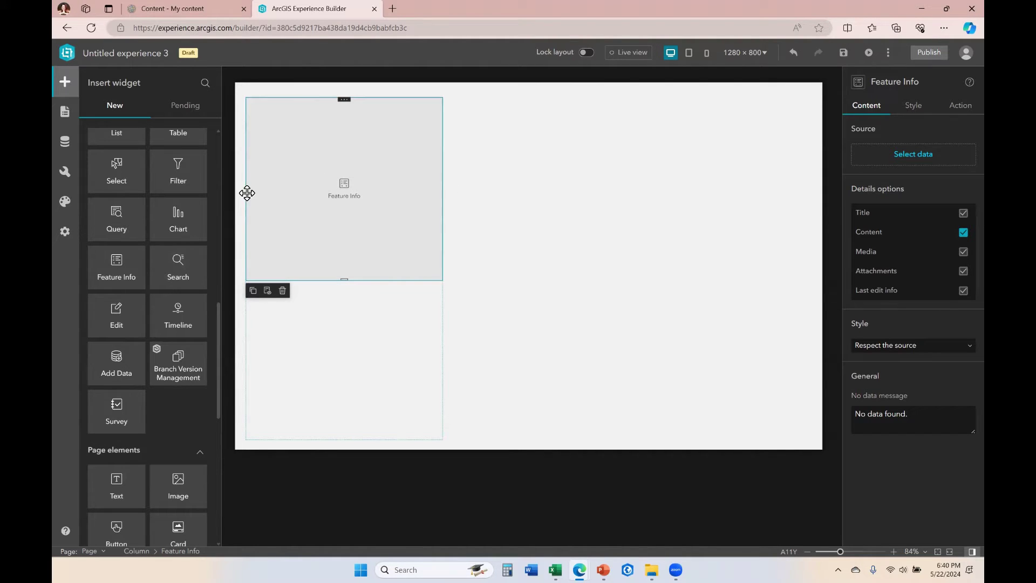
pyautogui.click(391, 337)
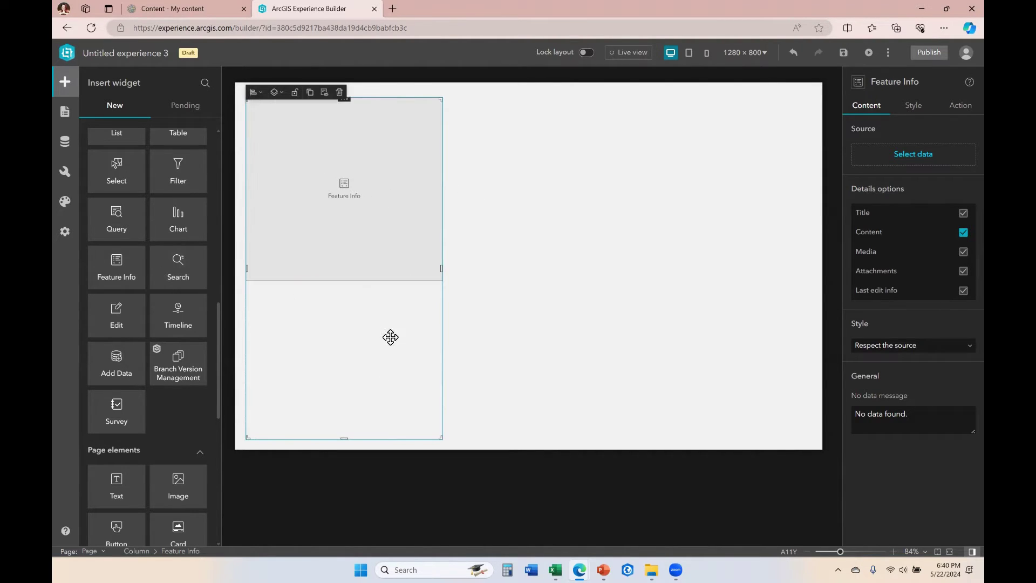
pyautogui.click(394, 203)
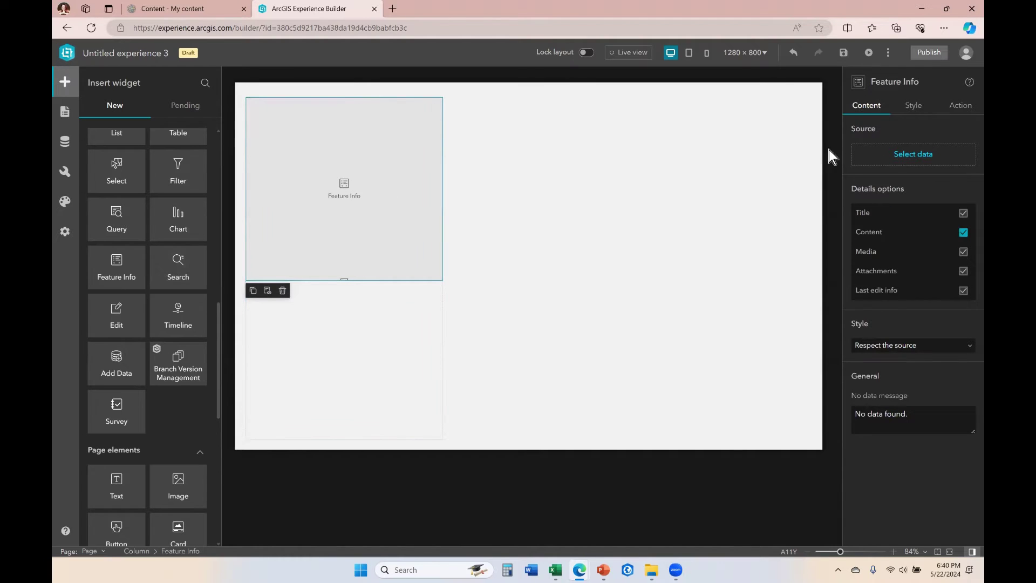
# Step: Give the Feature Info widget a custom 400 px width and reposition it in the column
pyautogui.click(917, 108)
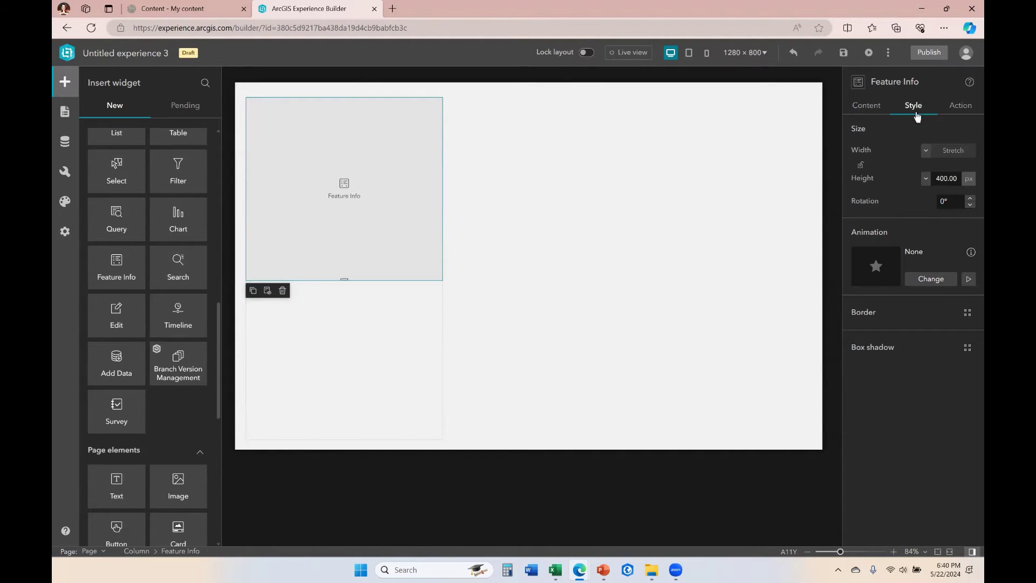
pyautogui.click(926, 151)
pyautogui.click(946, 178)
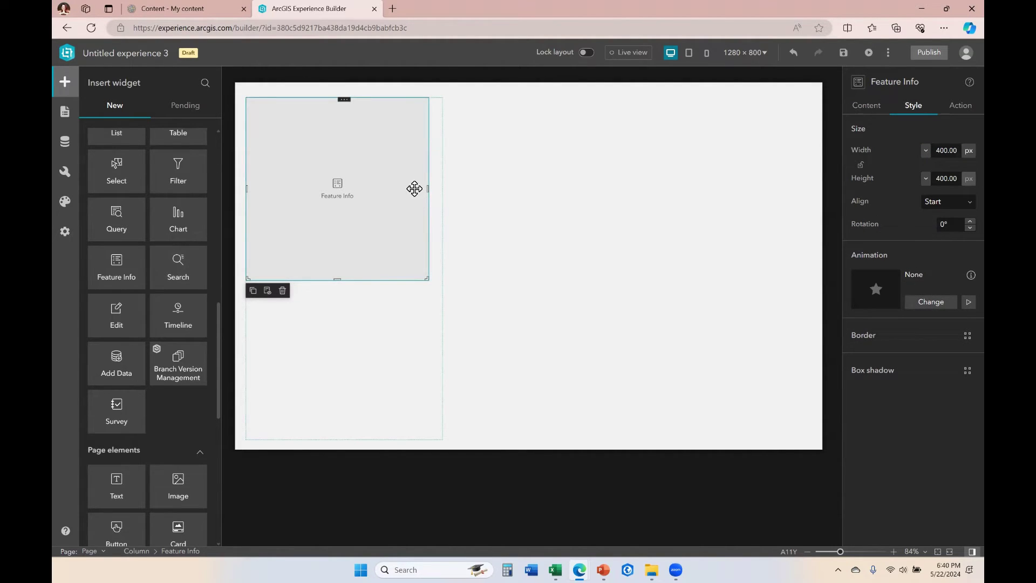
pyautogui.moveTo(427, 189)
pyautogui.mouseDown()
pyautogui.moveTo(406, 193)
pyautogui.moveTo(436, 186)
pyautogui.mouseUp()
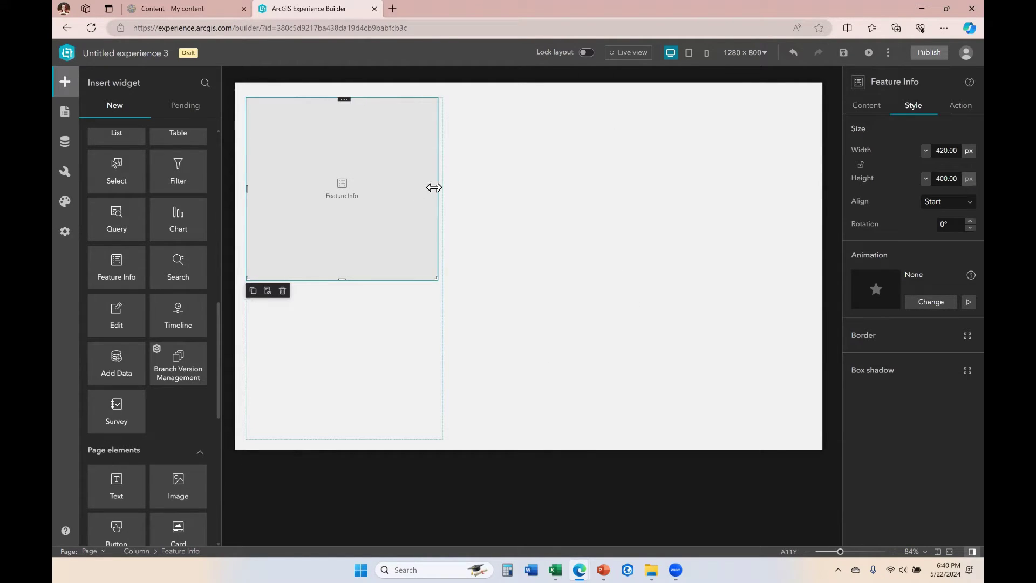
pyautogui.moveTo(437, 190); pyautogui.dragTo(429, 190)
pyautogui.moveTo(340, 176); pyautogui.dragTo(317, 139)
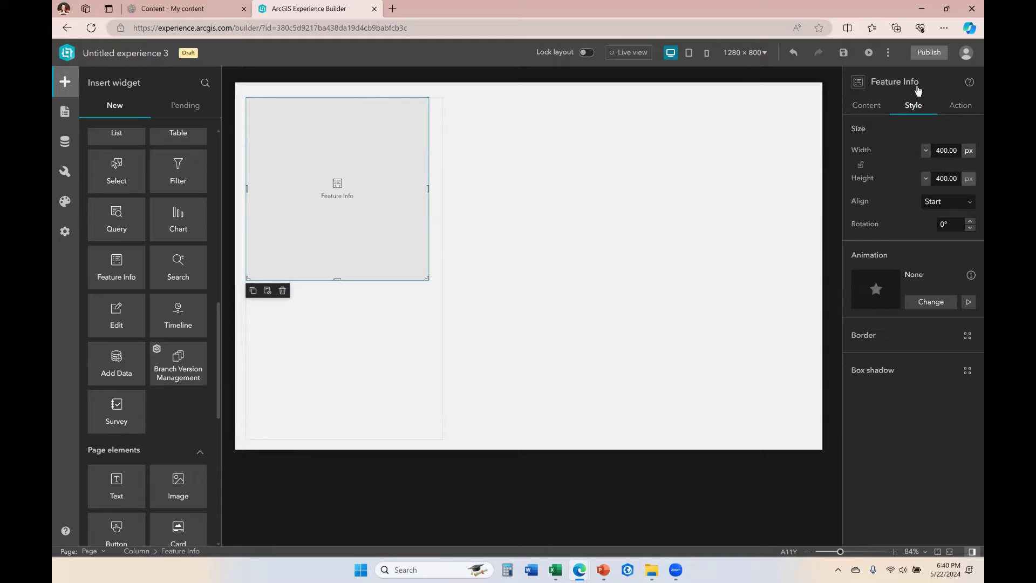
# Step: Align Feature Info to End, then Center, and drag it out beside the column
pyautogui.click(330, 184)
pyautogui.click(971, 204)
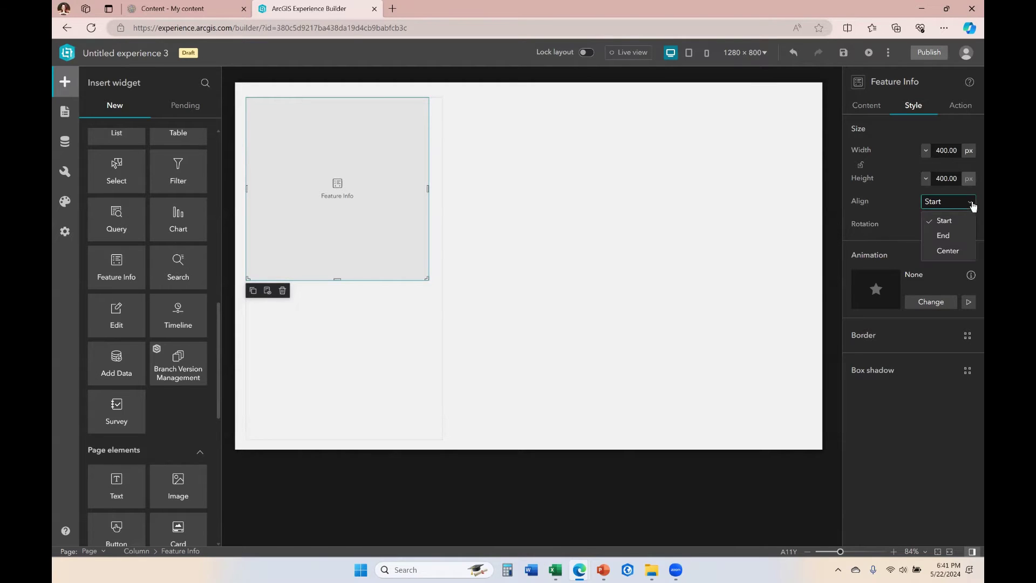
pyautogui.click(954, 237)
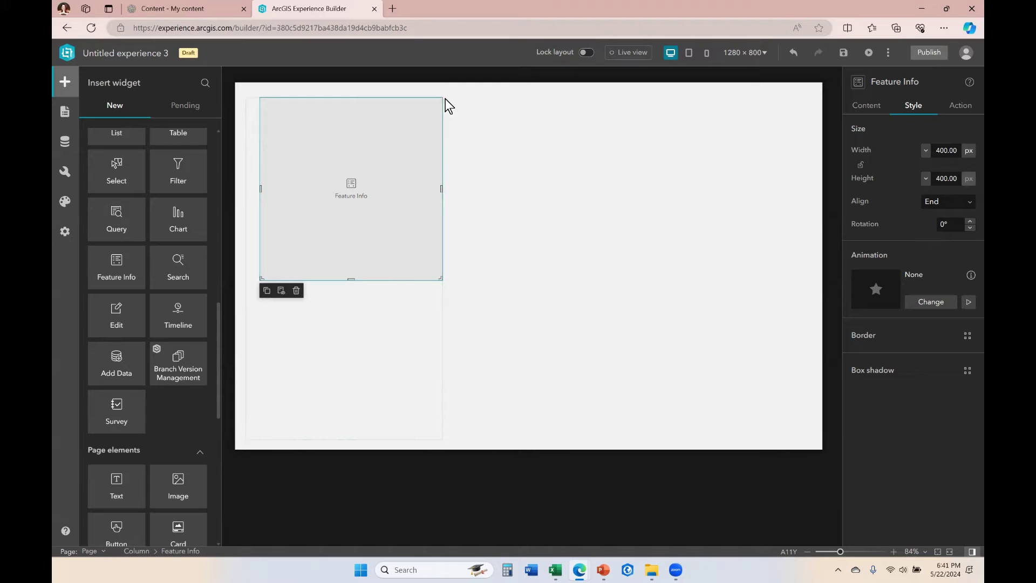
pyautogui.click(964, 204)
pyautogui.click(957, 252)
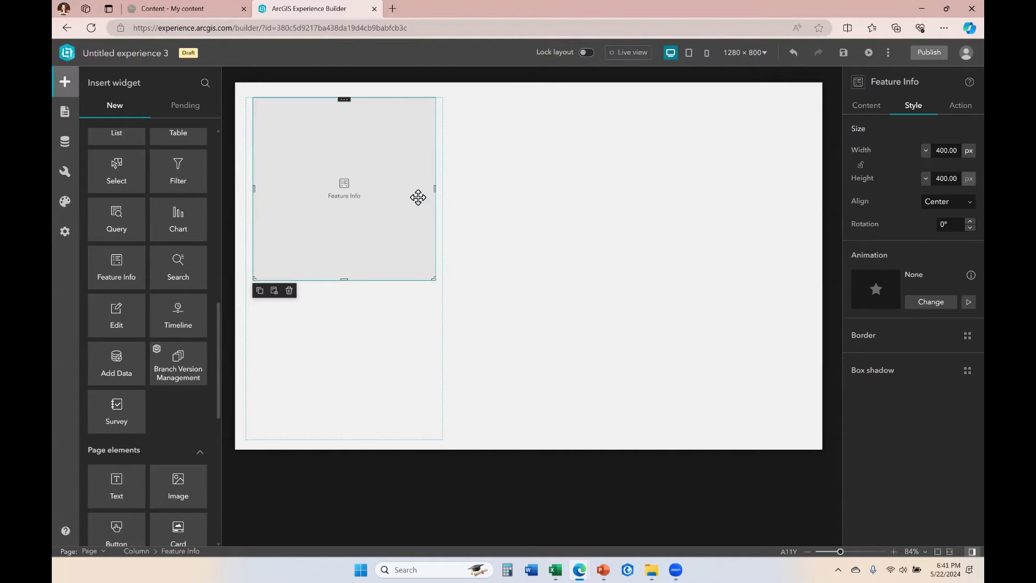
pyautogui.moveTo(419, 196); pyautogui.dragTo(612, 183)
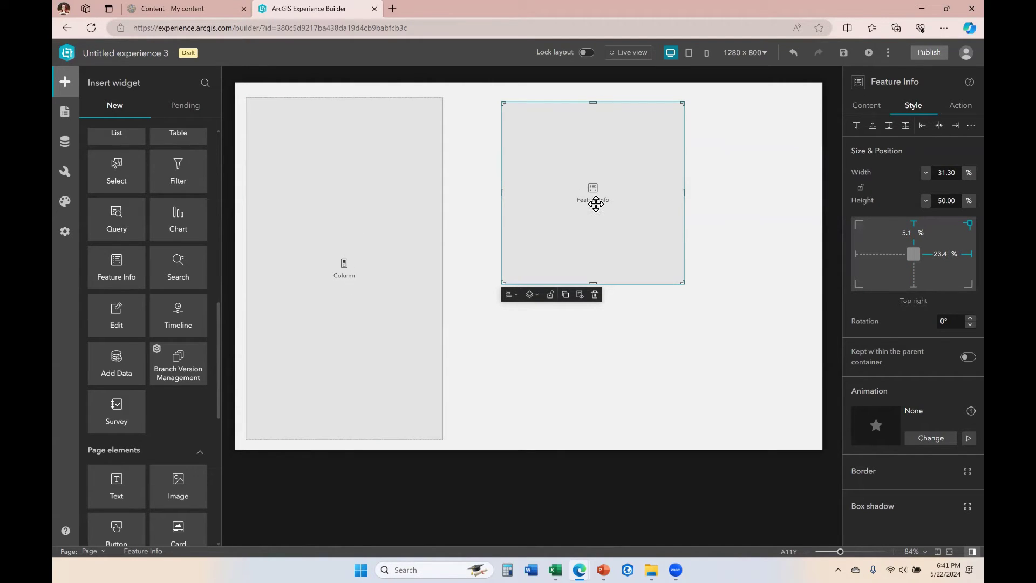
# Step: Delete the Feature Info widget and the empty Column
pyautogui.click(595, 294)
pyautogui.click(370, 153)
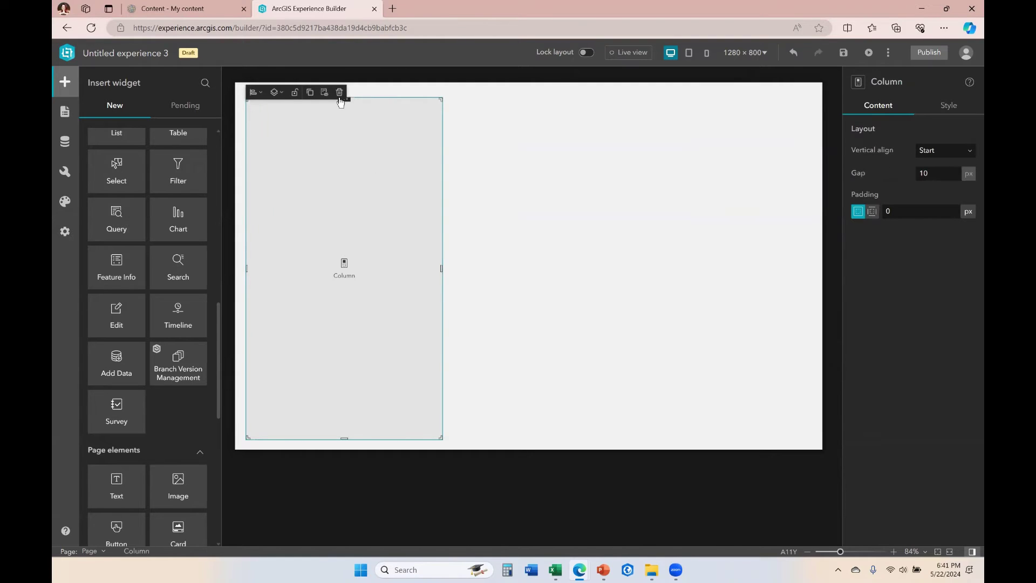
pyautogui.click(340, 93)
# Step: Place a Sidebar layout filling most of the page and add a Map in its main area
pyautogui.scroll(-8, 151, 351)
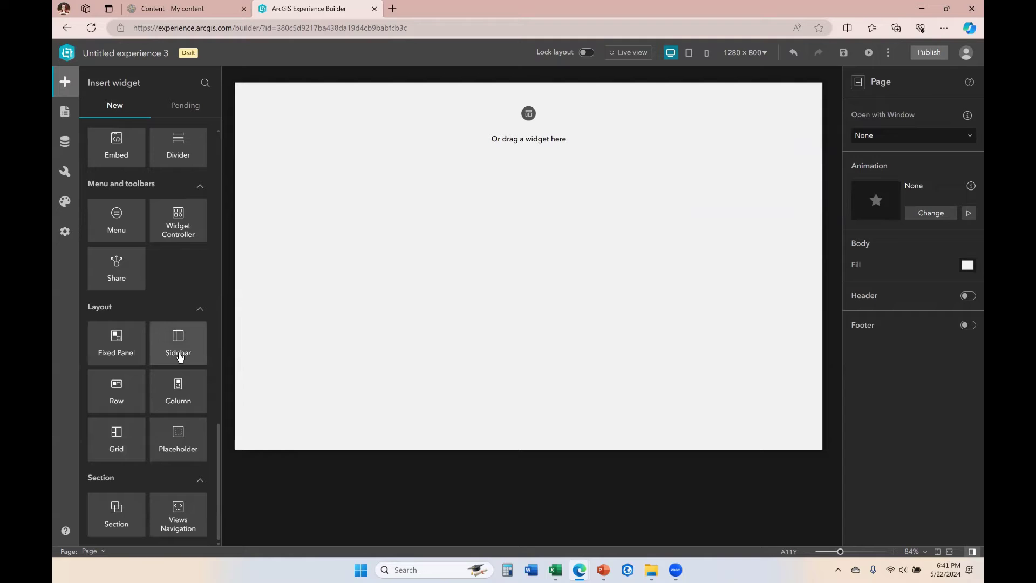
pyautogui.moveTo(183, 338); pyautogui.dragTo(461, 181)
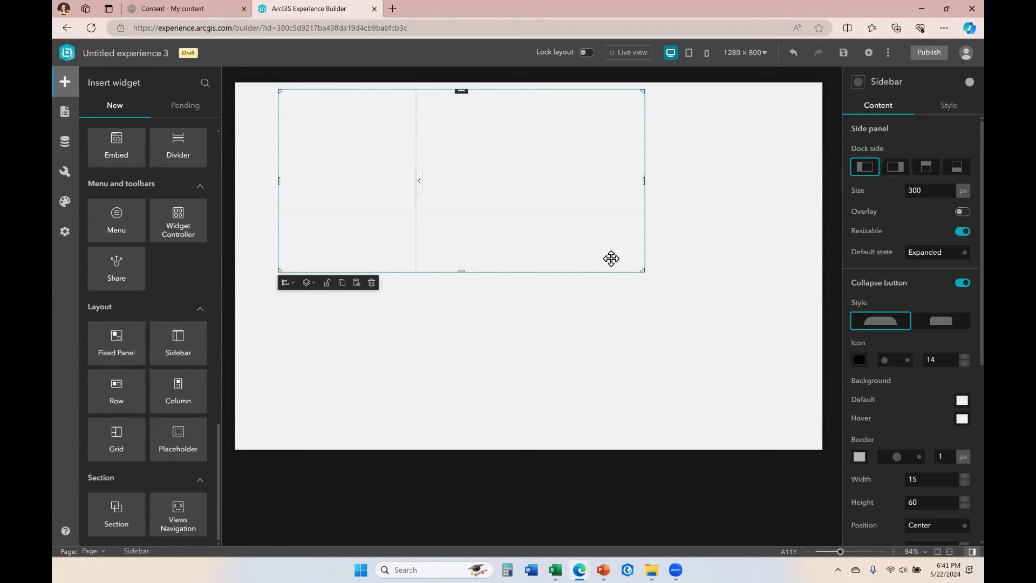
pyautogui.moveTo(651, 283); pyautogui.dragTo(776, 437)
pyautogui.scroll(10, 153, 204)
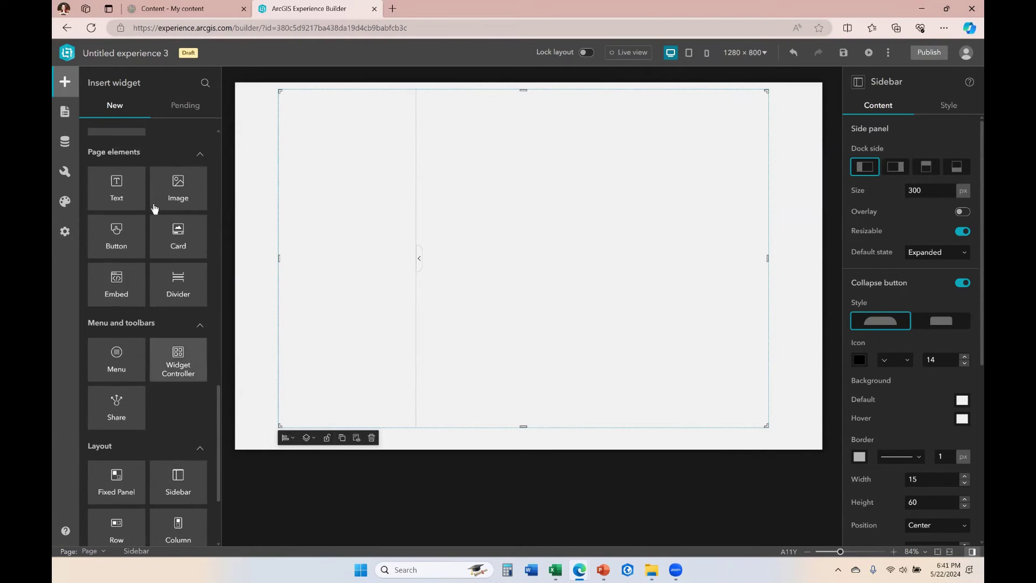
pyautogui.moveTo(119, 163); pyautogui.dragTo(588, 248)
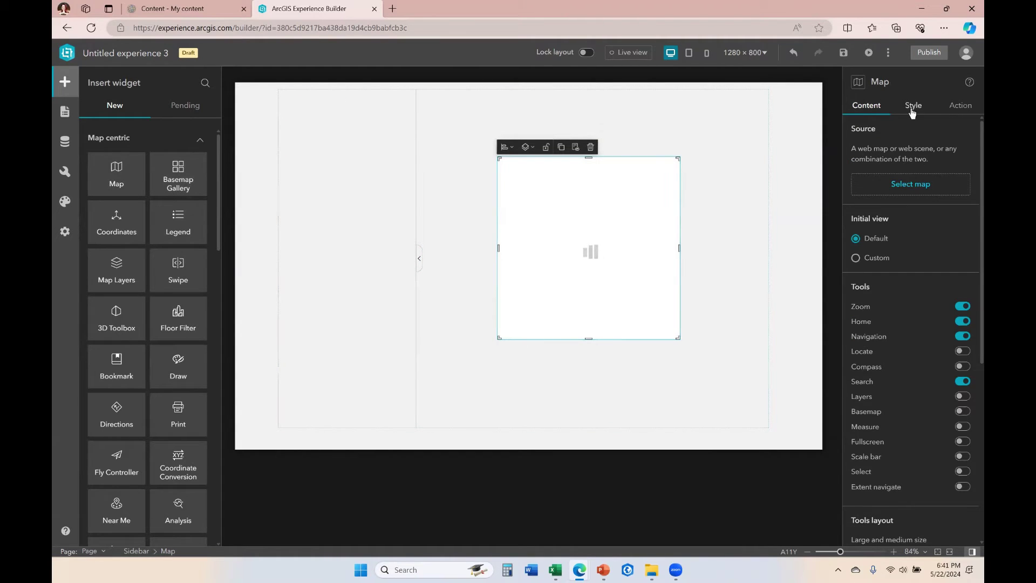
# Step: Set the map's Width and Height to Stretch and drag its edges to fill the panel
pyautogui.click(912, 108)
pyautogui.click(925, 172)
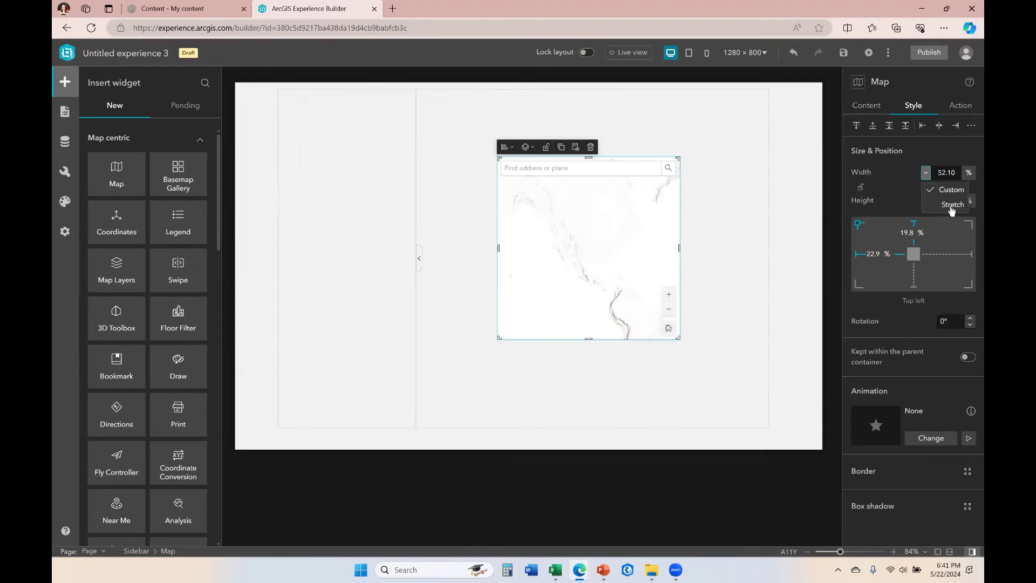
pyautogui.click(951, 209)
pyautogui.click(925, 200)
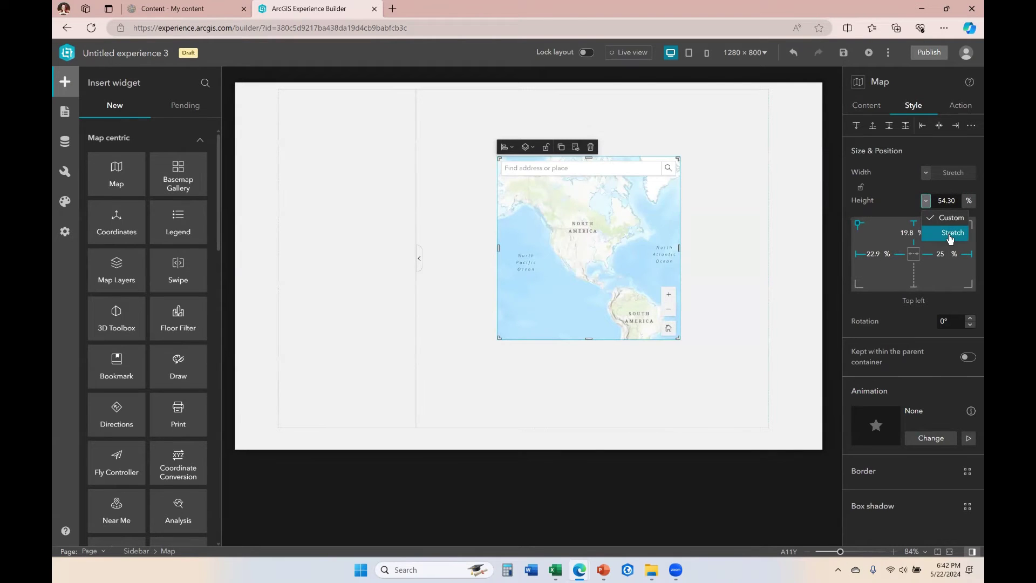
pyautogui.press('Return')
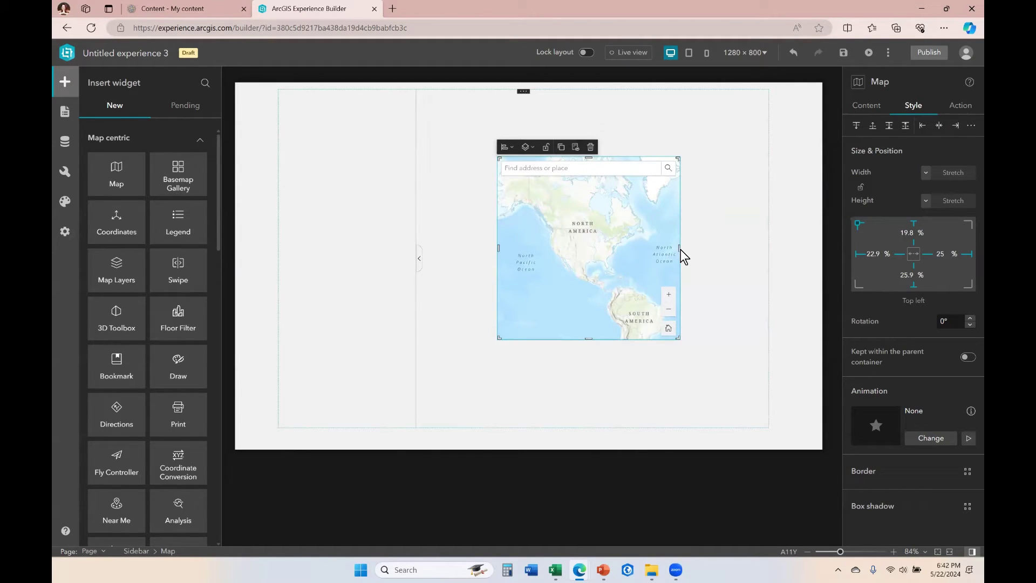
pyautogui.moveTo(680, 249); pyautogui.dragTo(769, 251)
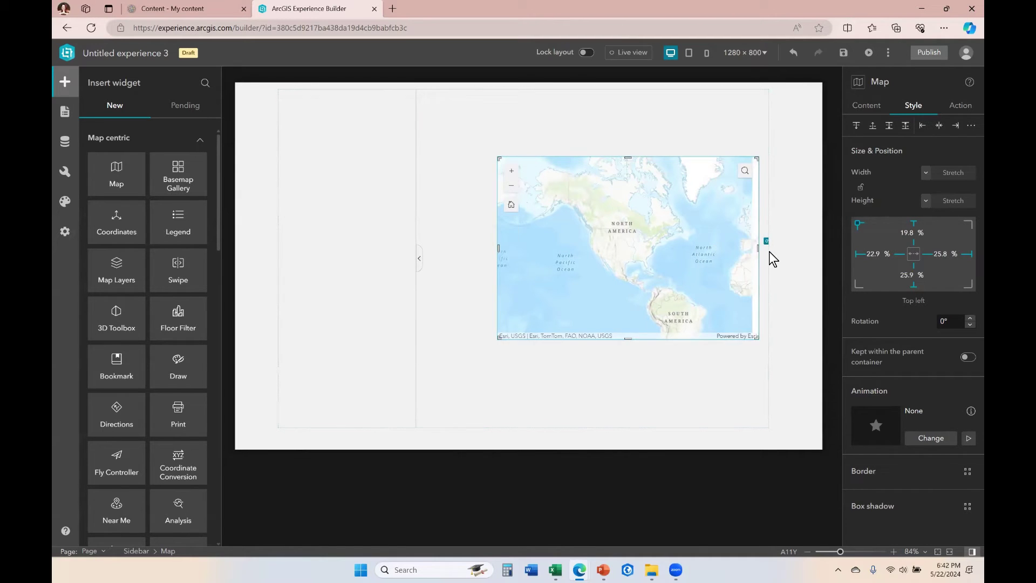
pyautogui.moveTo(625, 159); pyautogui.dragTo(624, 93)
pyautogui.moveTo(497, 216)
pyautogui.mouseDown()
pyautogui.moveTo(416, 216)
pyautogui.moveTo(491, 217)
pyautogui.mouseUp()
pyautogui.moveTo(589, 337); pyautogui.dragTo(602, 425)
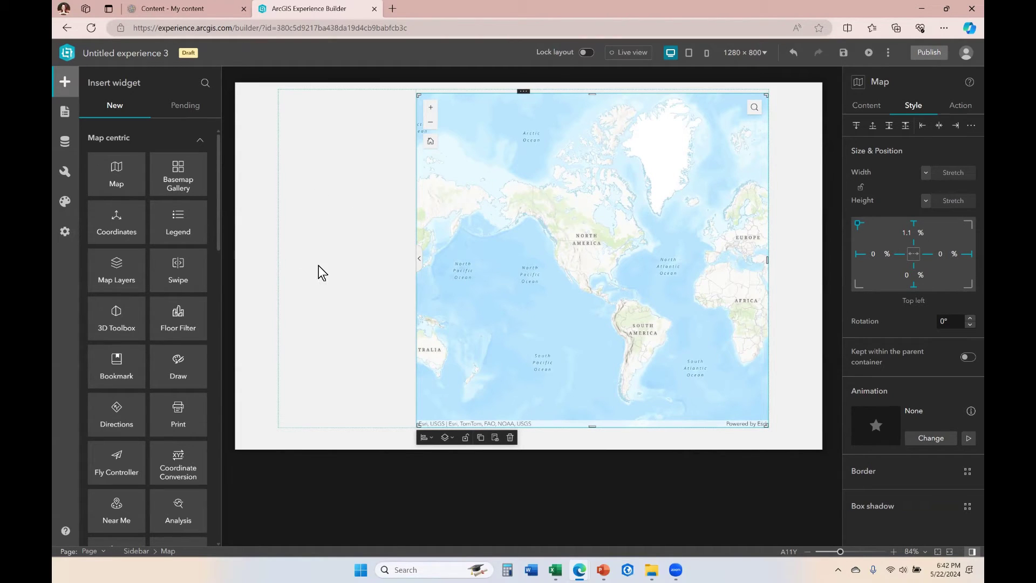
# Step: Add a Map Layers widget in the sidebar's side panel, stretched top to bottom
pyautogui.moveTo(116, 269); pyautogui.dragTo(329, 259)
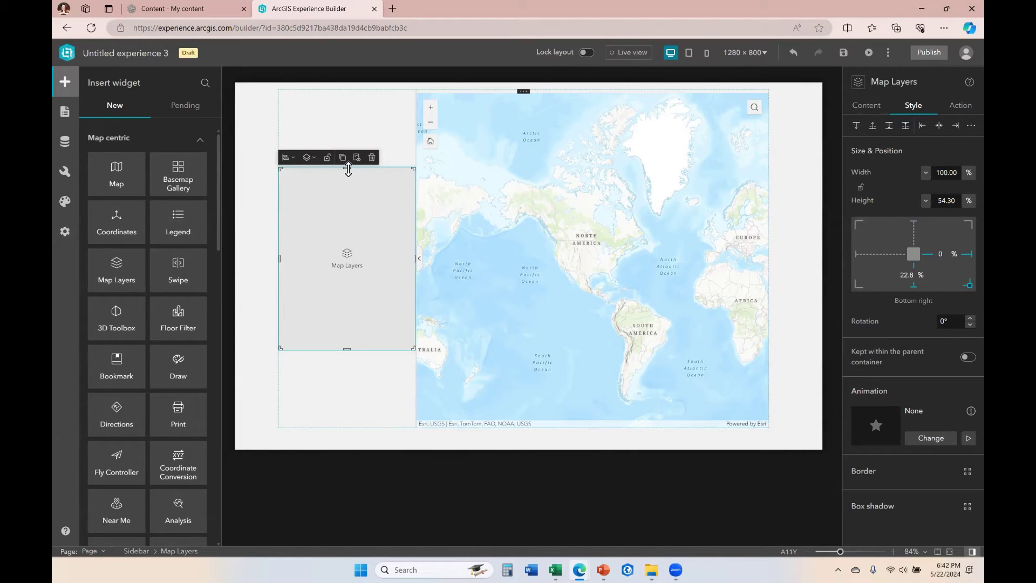
pyautogui.moveTo(348, 169); pyautogui.dragTo(348, 92)
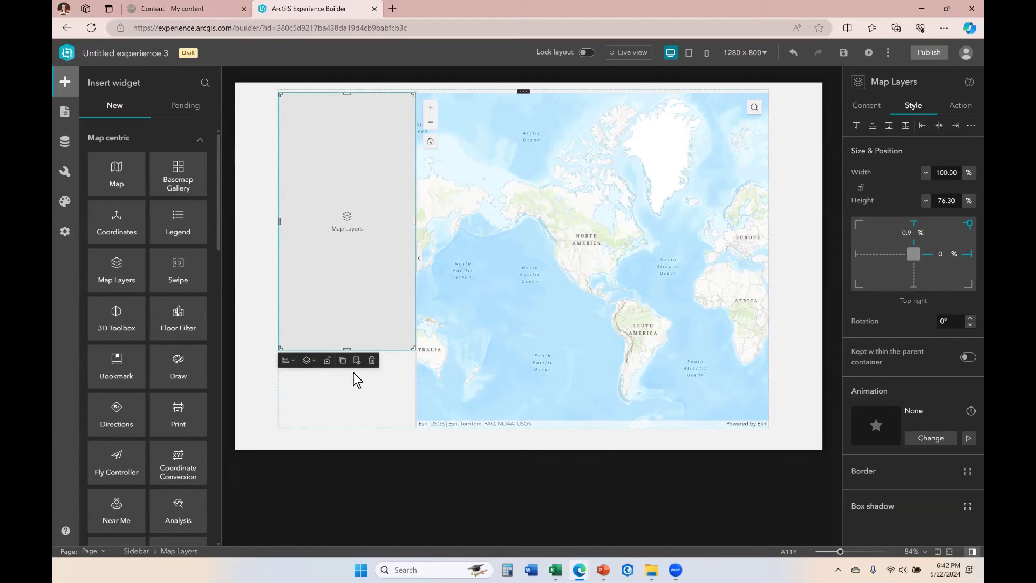
pyautogui.moveTo(354, 372); pyautogui.dragTo(354, 427)
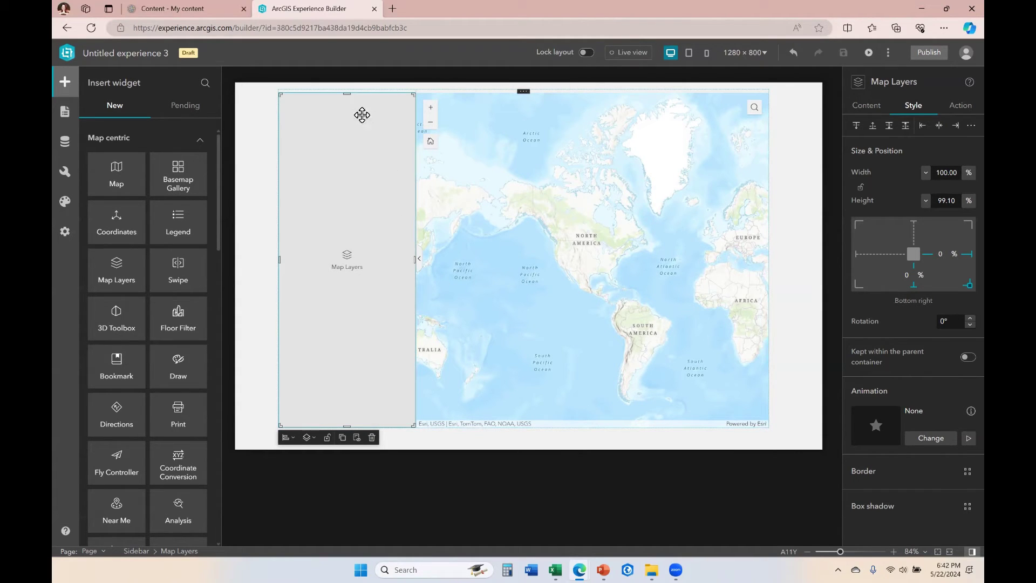
# Step: Test collapsing and expanding the layer panel, then delete the whole Sidebar layout
pyautogui.click(420, 260)
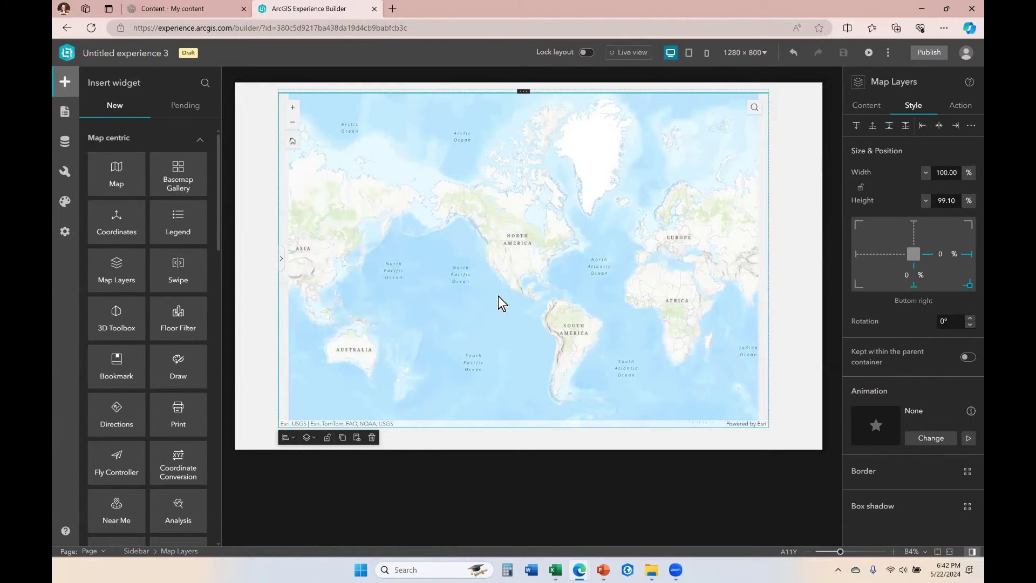
pyautogui.click(281, 259)
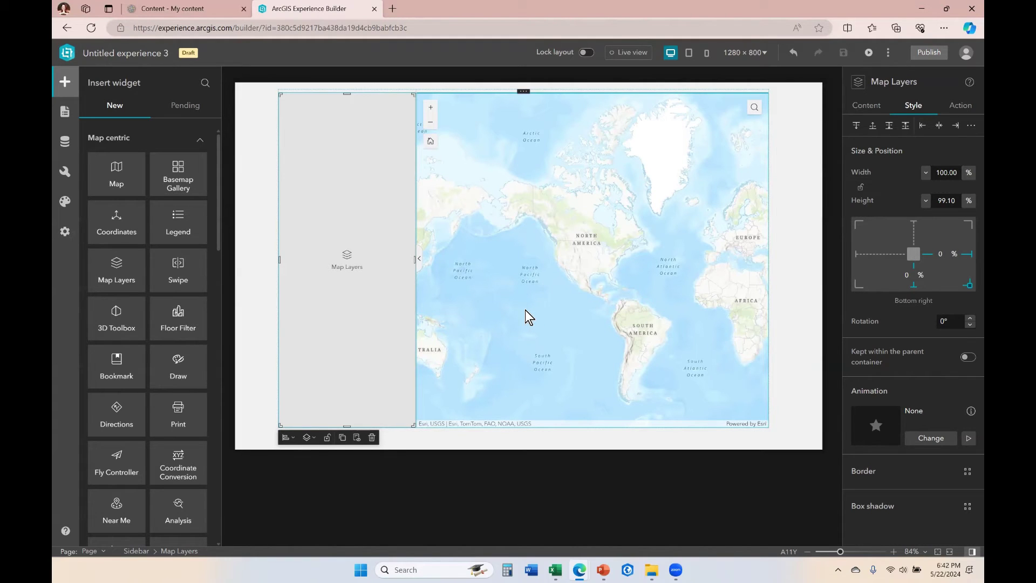
pyautogui.click(532, 93)
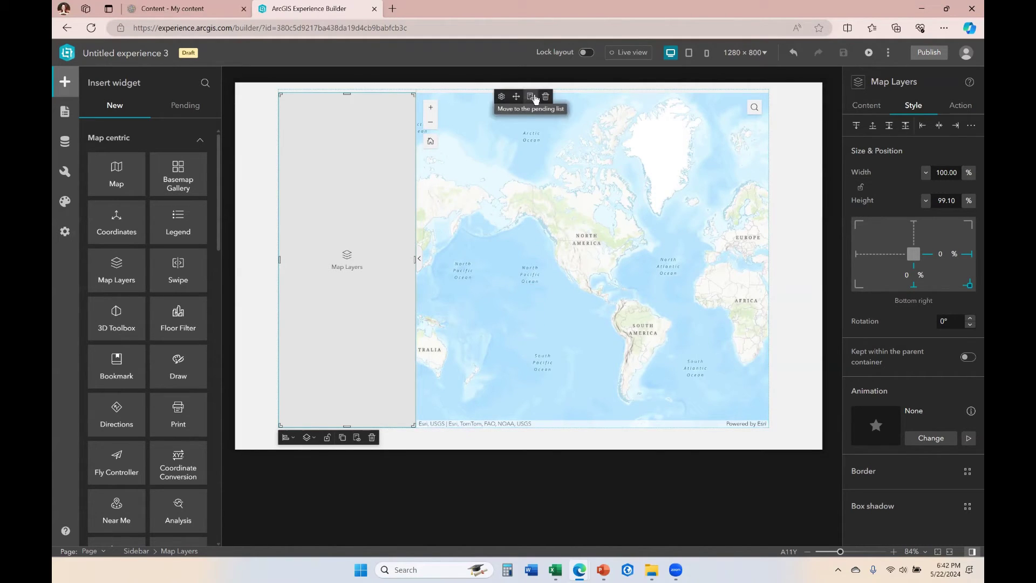
pyautogui.click(549, 95)
# Step: Drag a Grid onto the page, apply the Grid 2 template, and stretch it across the page
pyautogui.scroll(-15, 169, 365)
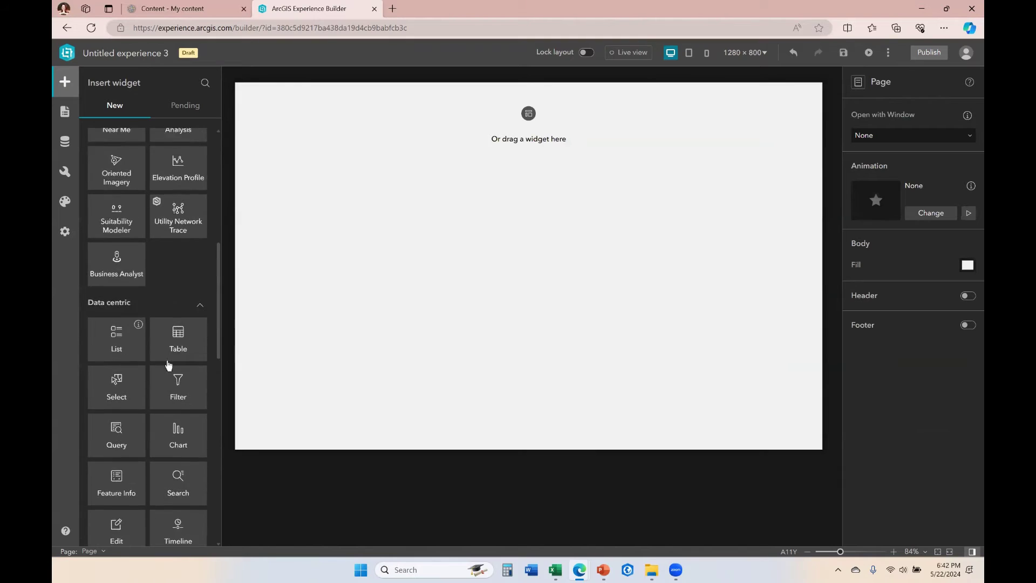
pyautogui.scroll(-5, 134, 446)
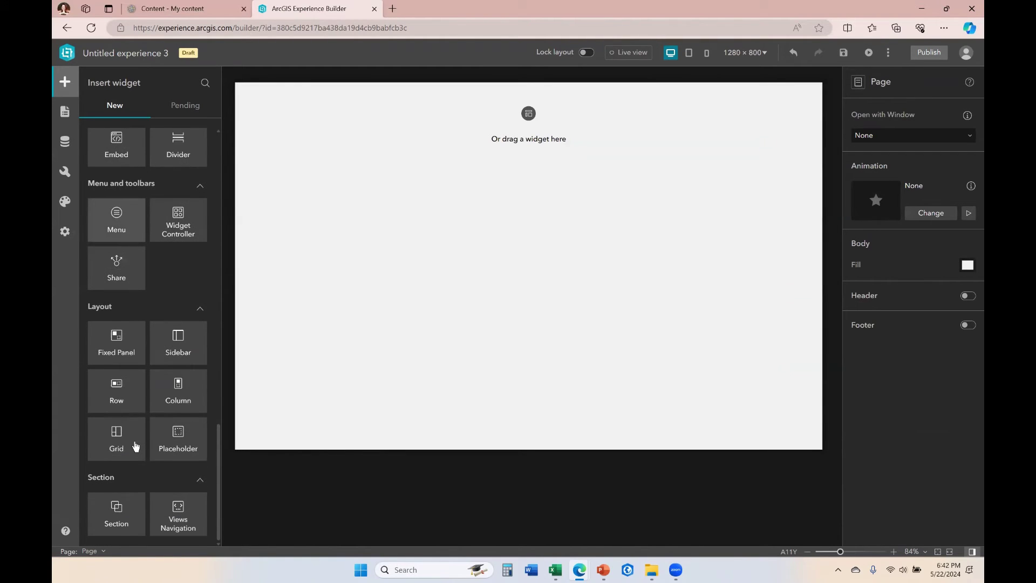
pyautogui.moveTo(134, 446); pyautogui.dragTo(388, 197)
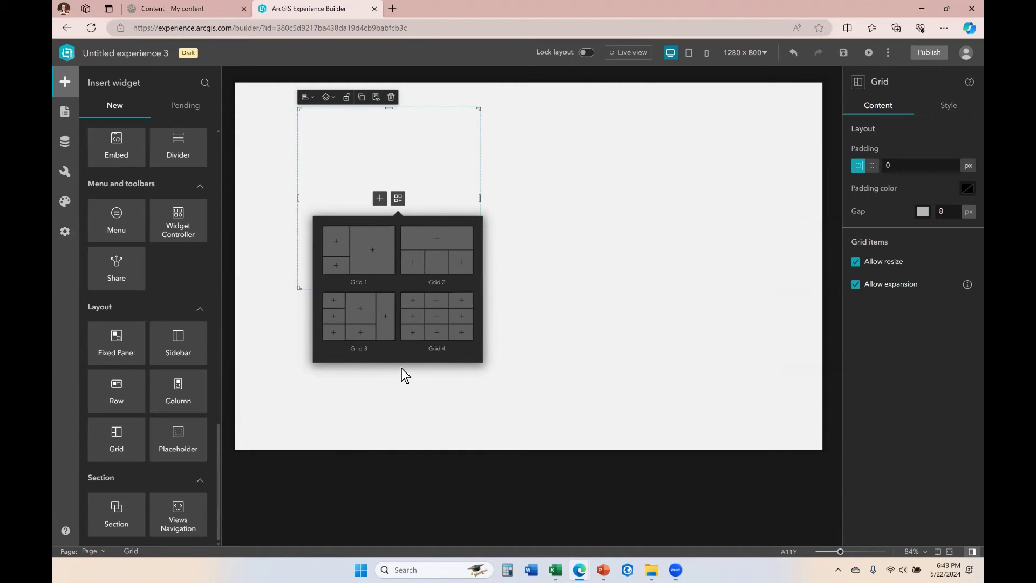
pyautogui.click(443, 248)
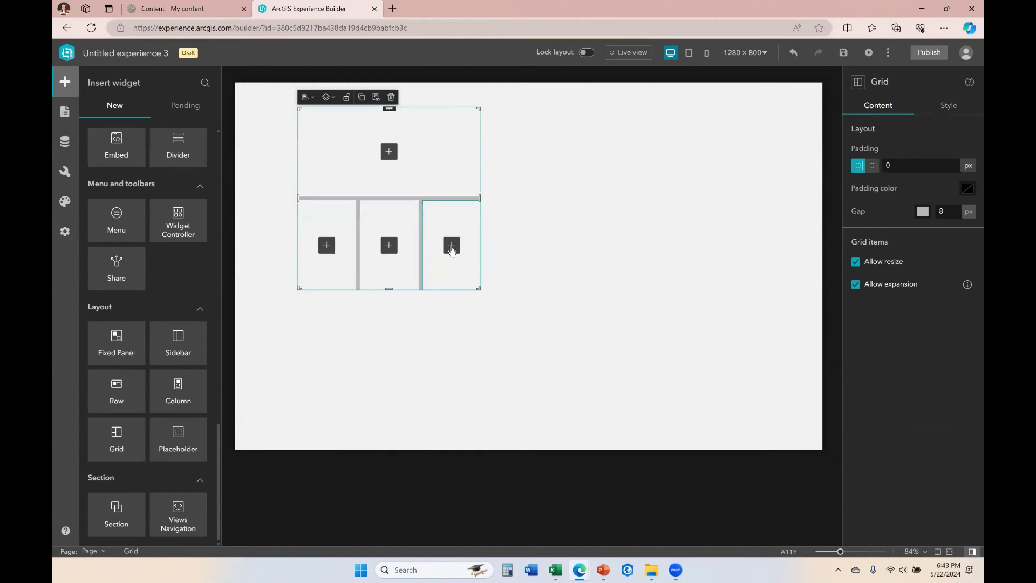
pyautogui.moveTo(479, 288); pyautogui.dragTo(794, 429)
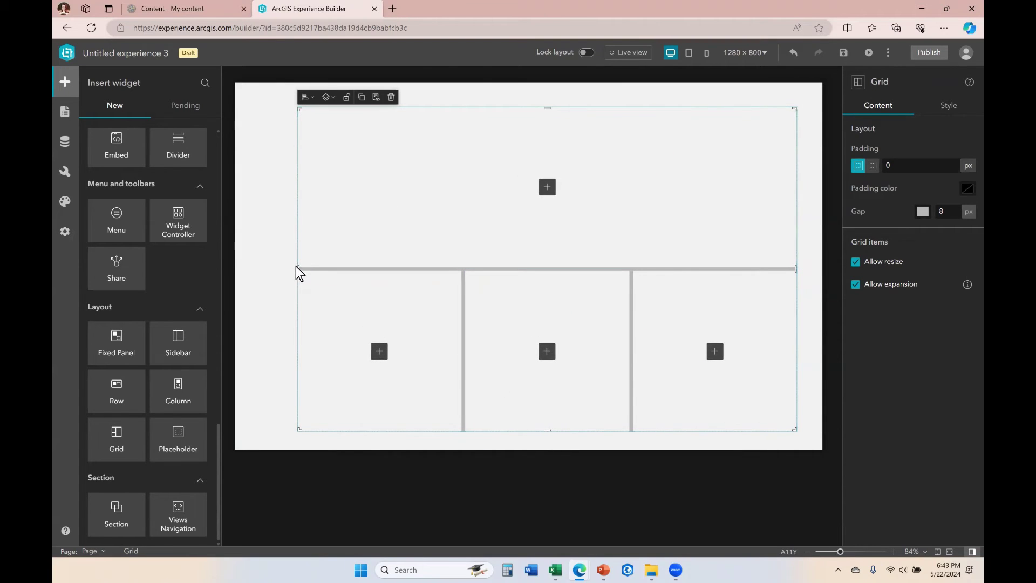
pyautogui.moveTo(299, 268); pyautogui.dragTo(248, 268)
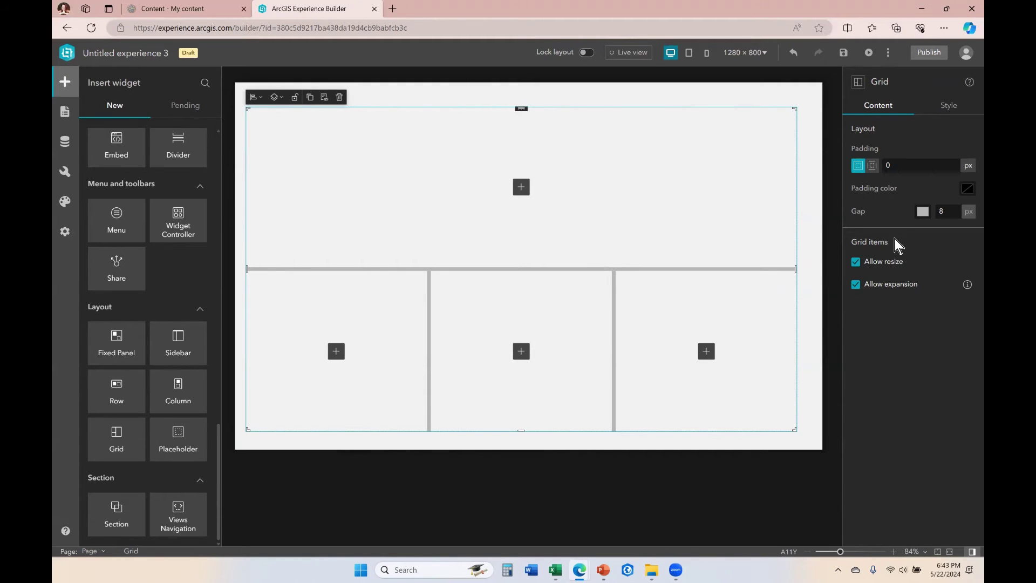
# Step: Make the grid gaps red and 4 px wide
pyautogui.click(923, 211)
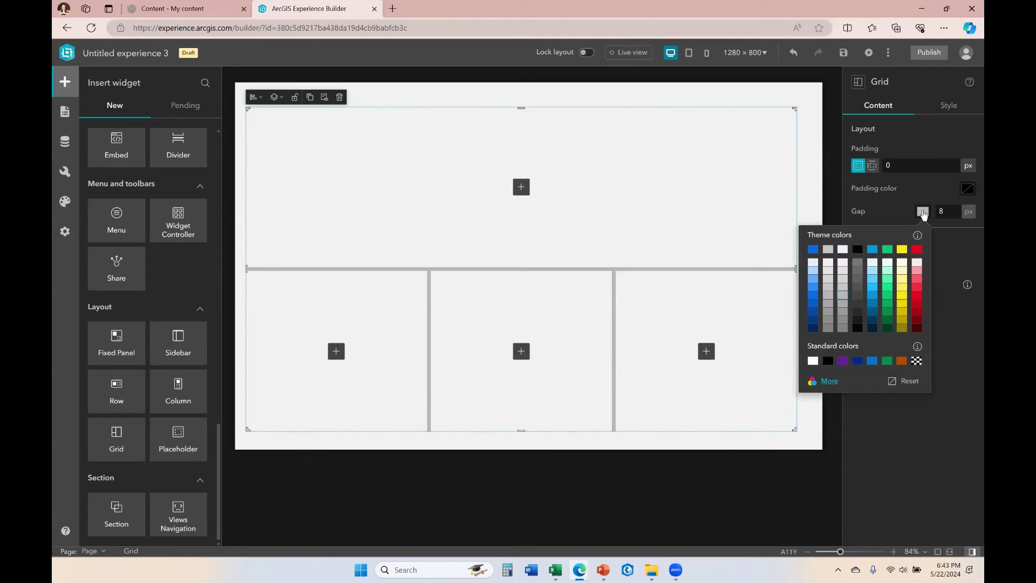
pyautogui.click(917, 250)
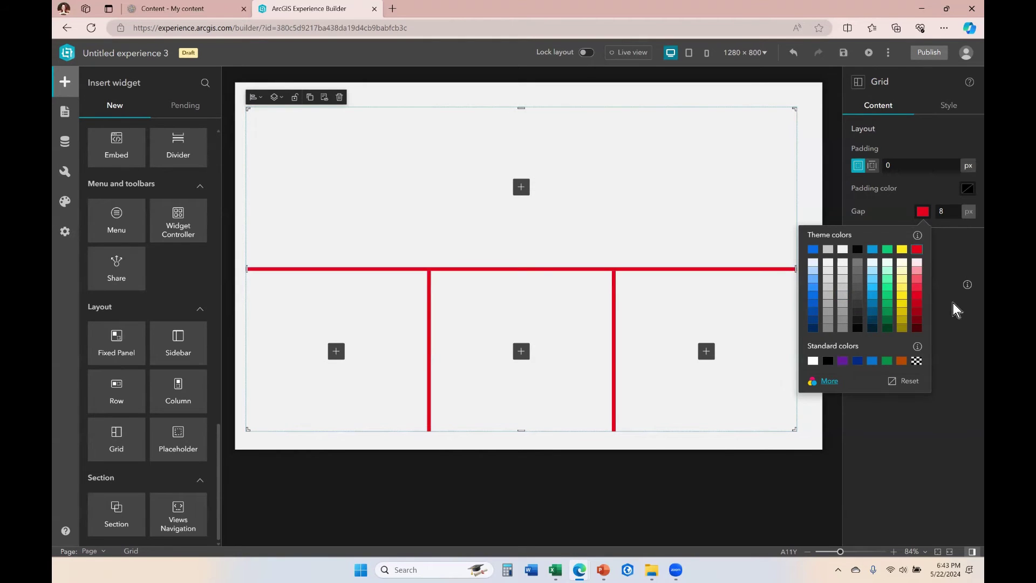
pyautogui.click(958, 339)
pyautogui.doubleClick(943, 211)
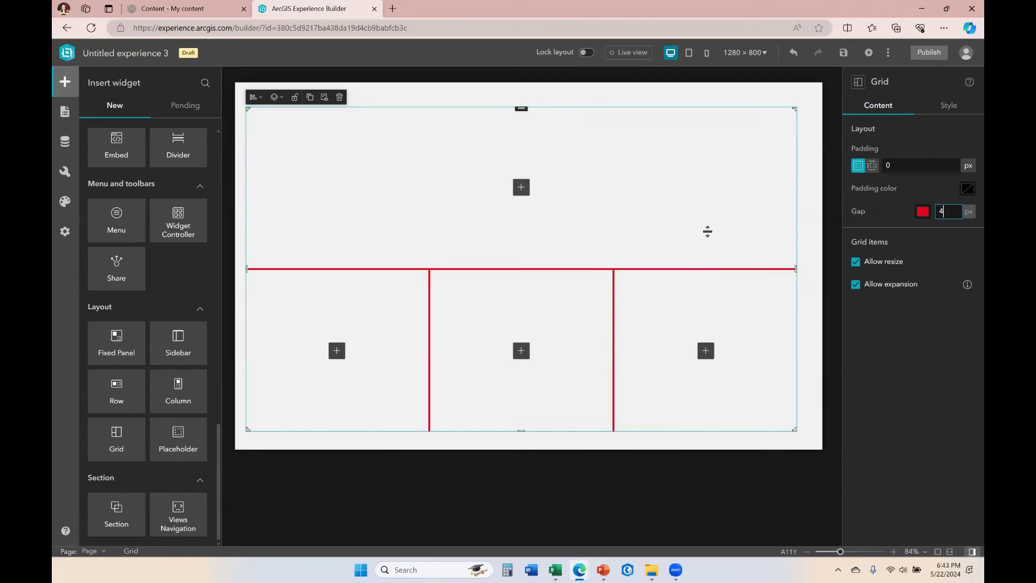
# Step: Shorten the top cell and widen the right and middle bottom cells by dragging dividers
pyautogui.moveTo(707, 230); pyautogui.dragTo(704, 226)
pyautogui.moveTo(613, 300); pyautogui.dragTo(555, 304)
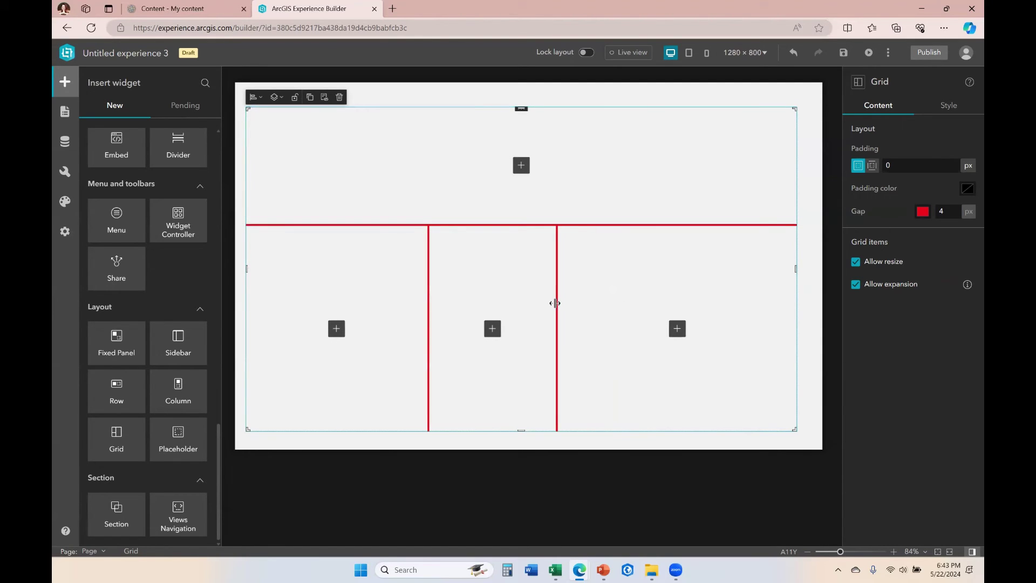
pyautogui.moveTo(427, 307); pyautogui.dragTo(398, 324)
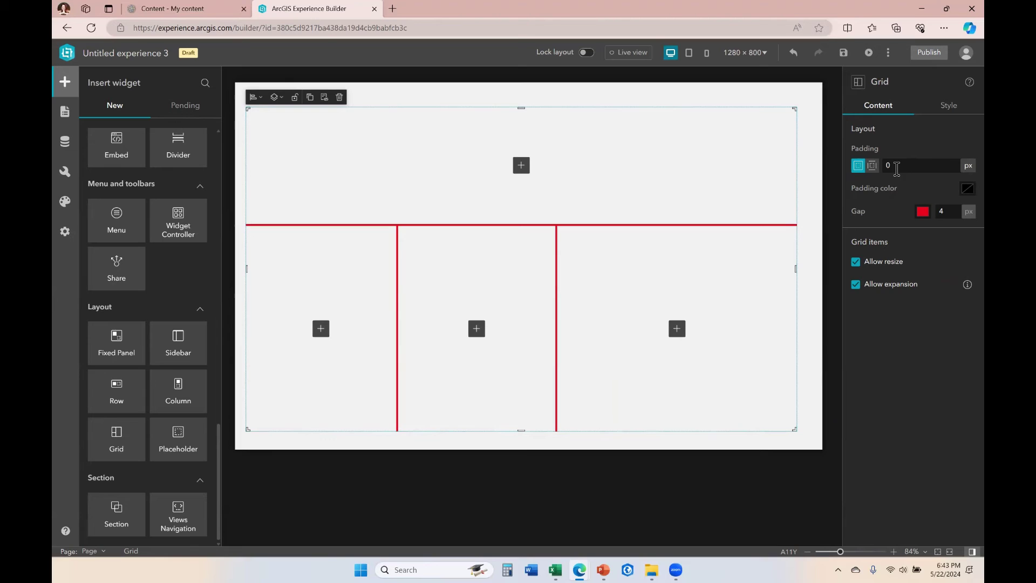
# Step: Narrow the grid from its right edge to about half the page
pyautogui.click(884, 164)
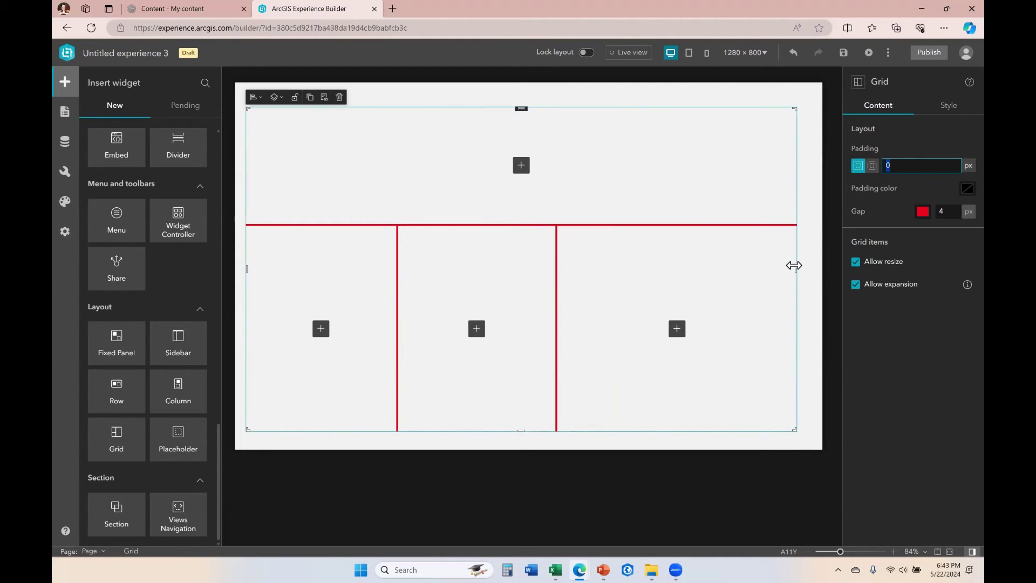
pyautogui.click(630, 285)
pyautogui.moveTo(630, 285); pyautogui.dragTo(557, 284)
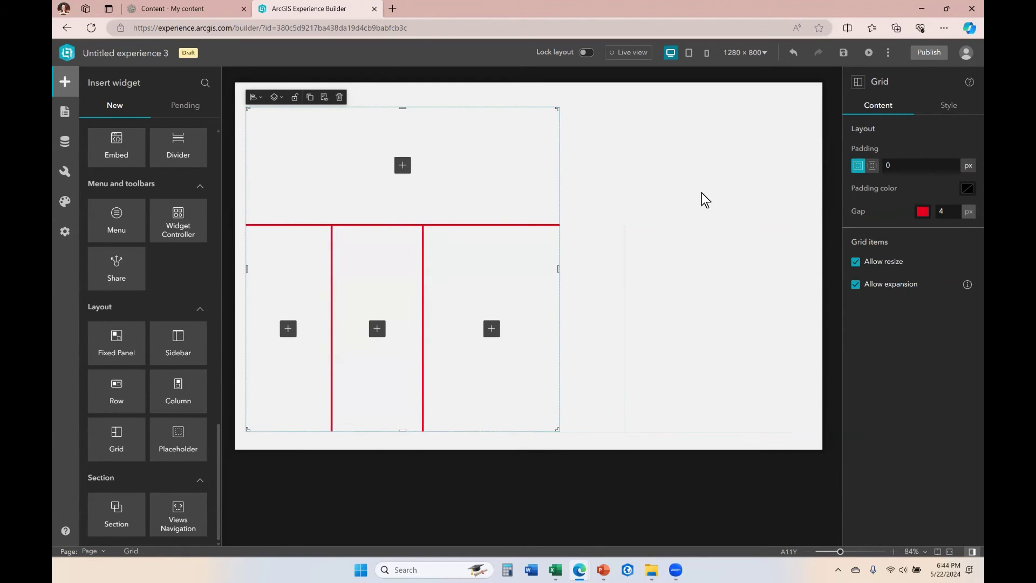
# Step: Give the grid 5 px padding in blue
pyautogui.click(911, 164)
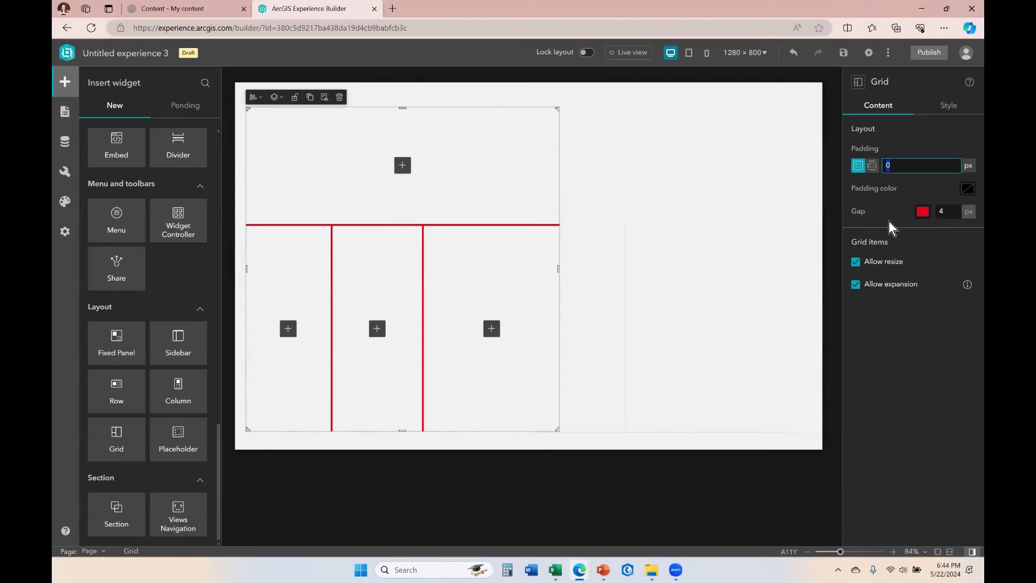
pyautogui.write('5')
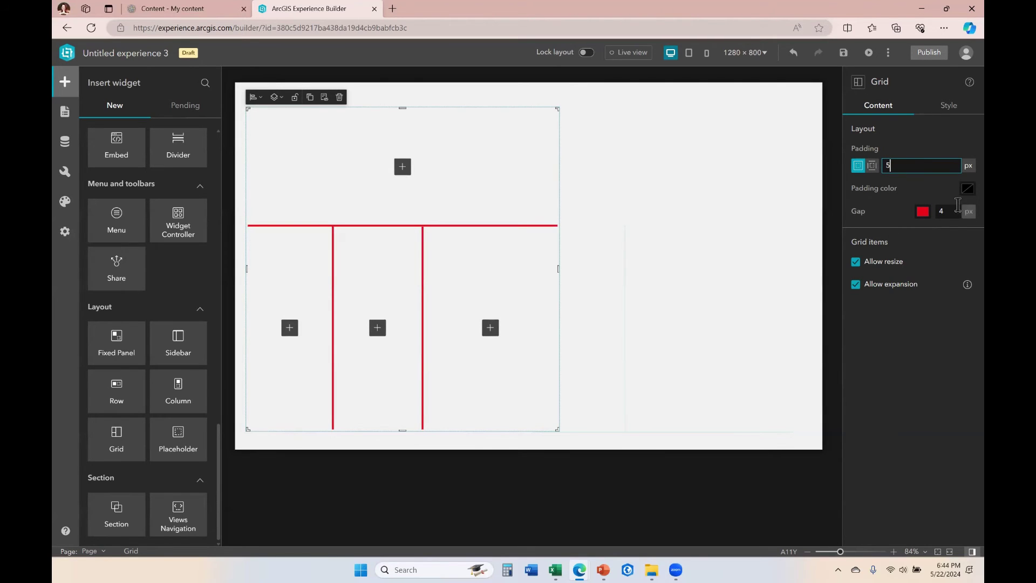
pyautogui.click(968, 189)
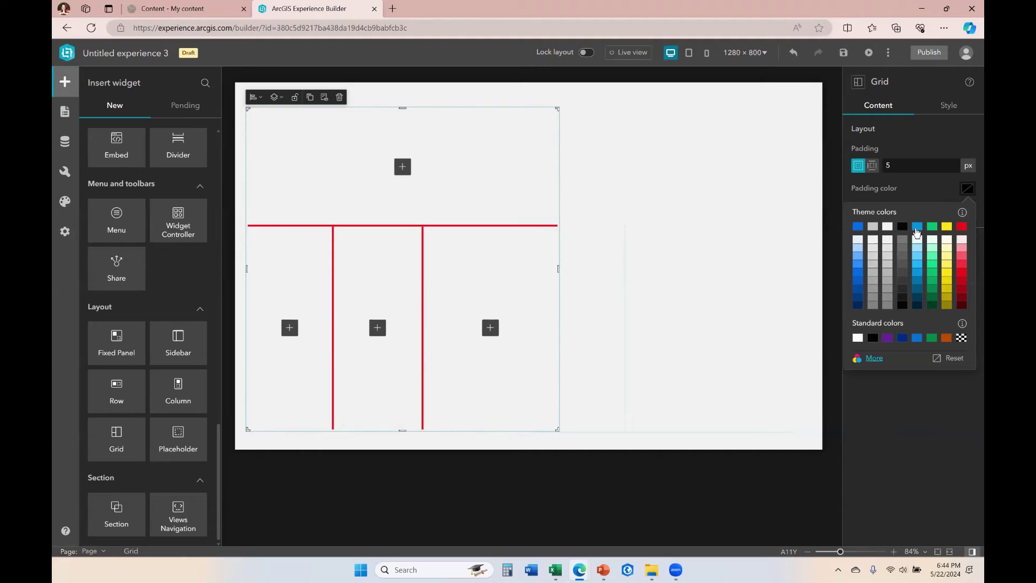
pyautogui.click(917, 229)
pyautogui.click(719, 315)
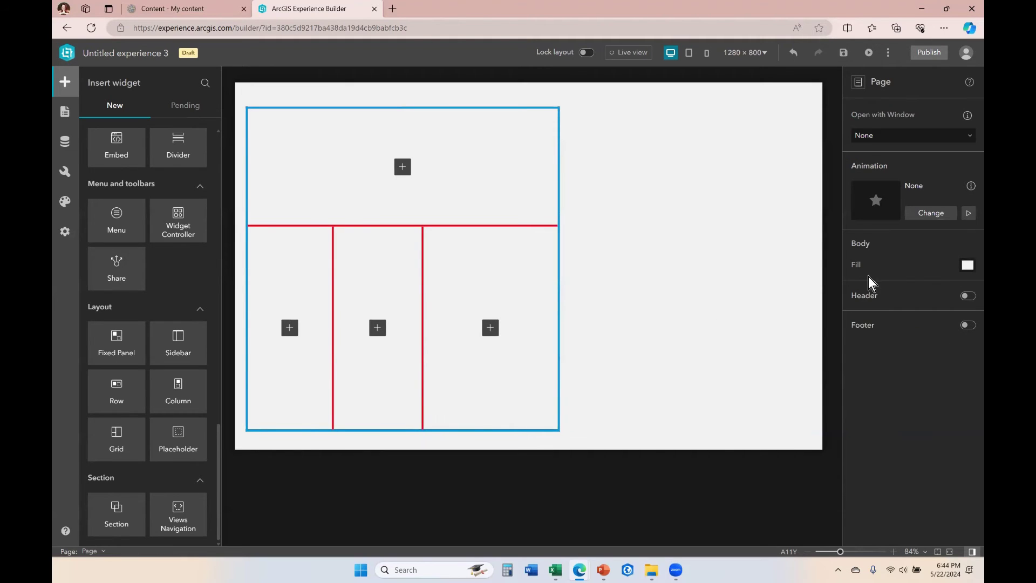
pyautogui.click(483, 136)
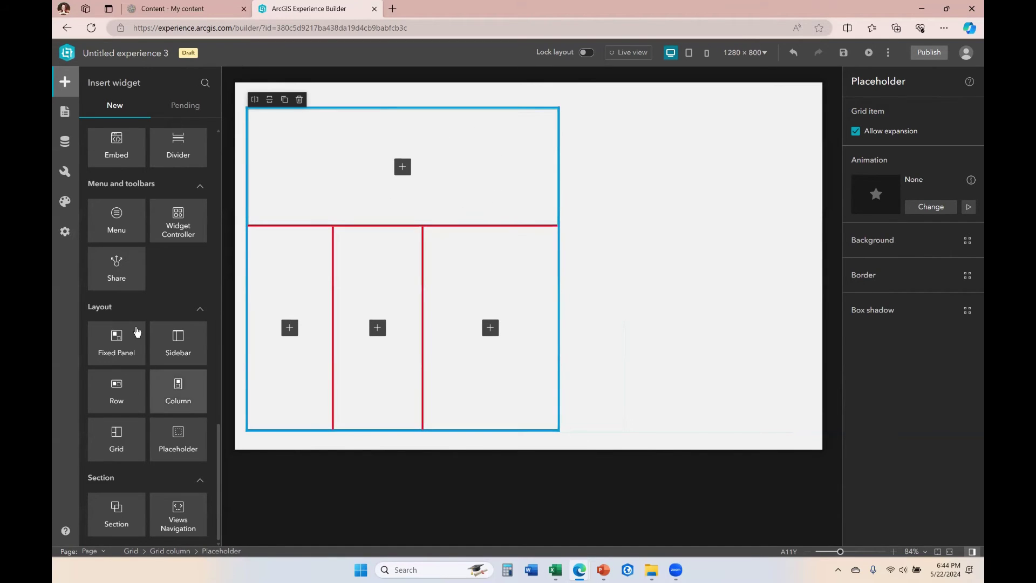
# Step: Undo the accidental drag of the bottom-right cell out of the grid
pyautogui.click(556, 271)
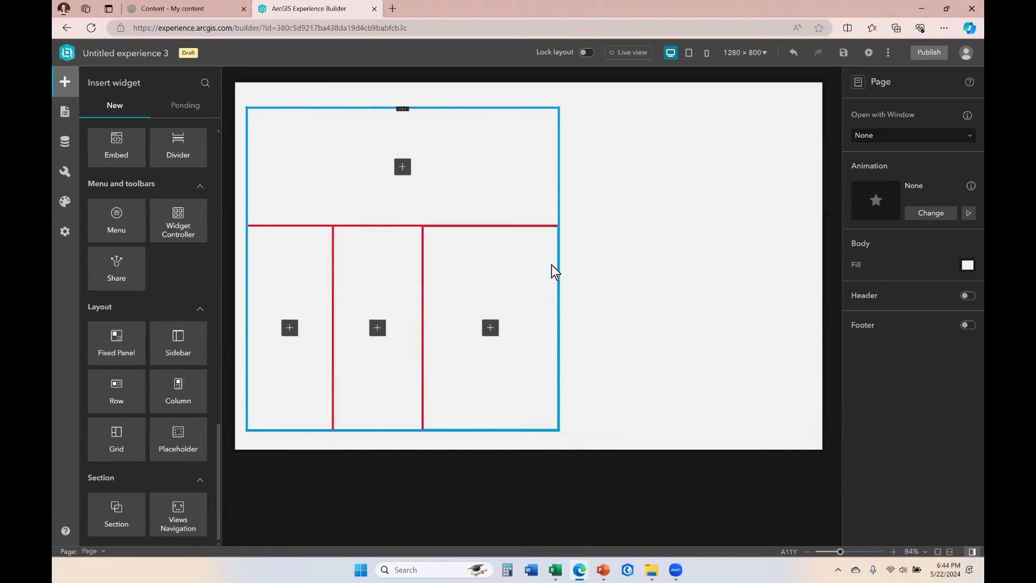
pyautogui.click(560, 266)
pyautogui.moveTo(555, 263); pyautogui.dragTo(629, 278)
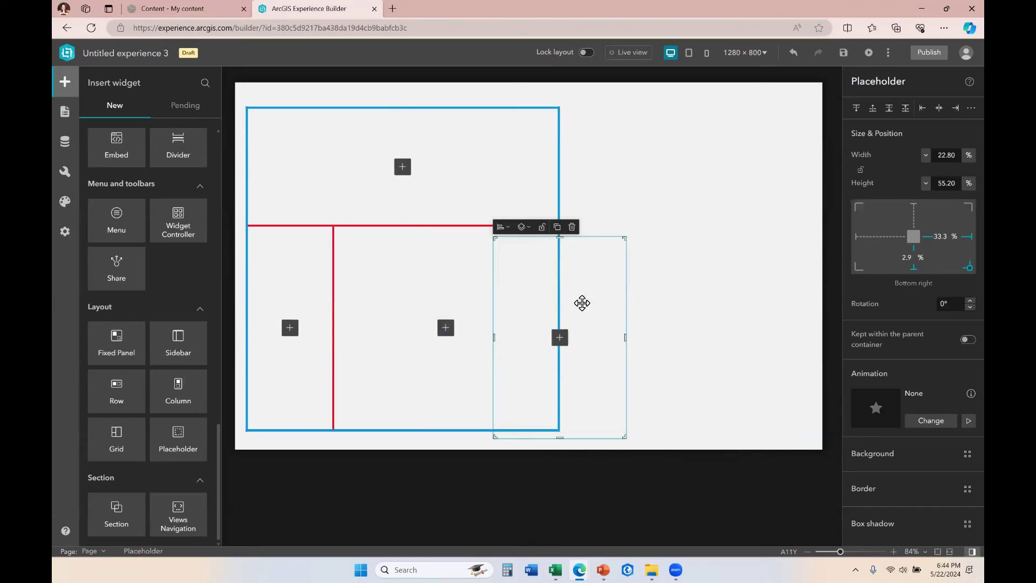
pyautogui.hotkey('ctrl', 'z')
# Step: Widen the grid toward the page's right side and lower the divider to enlarge the top cell
pyautogui.click(420, 126)
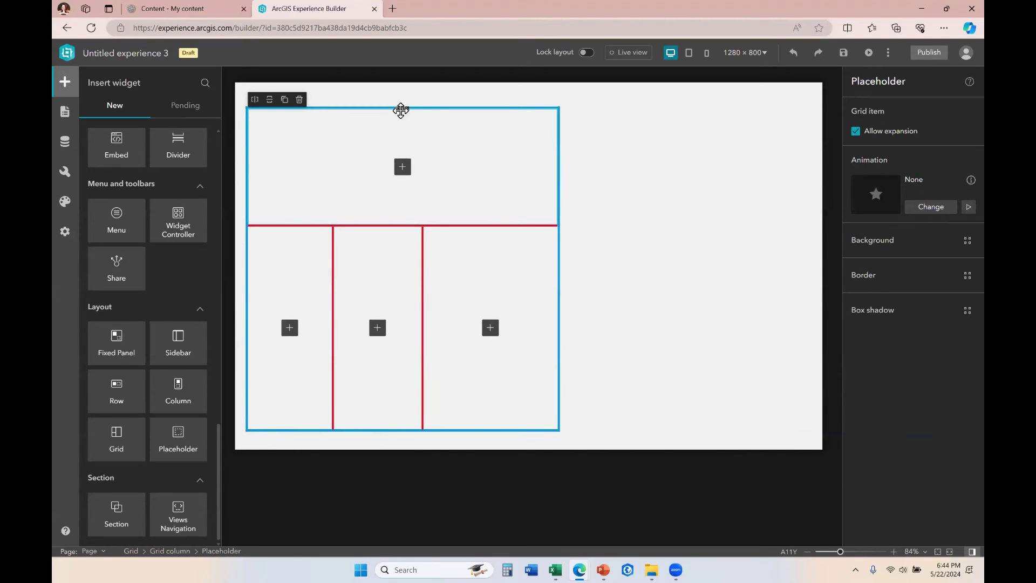
pyautogui.click(398, 115)
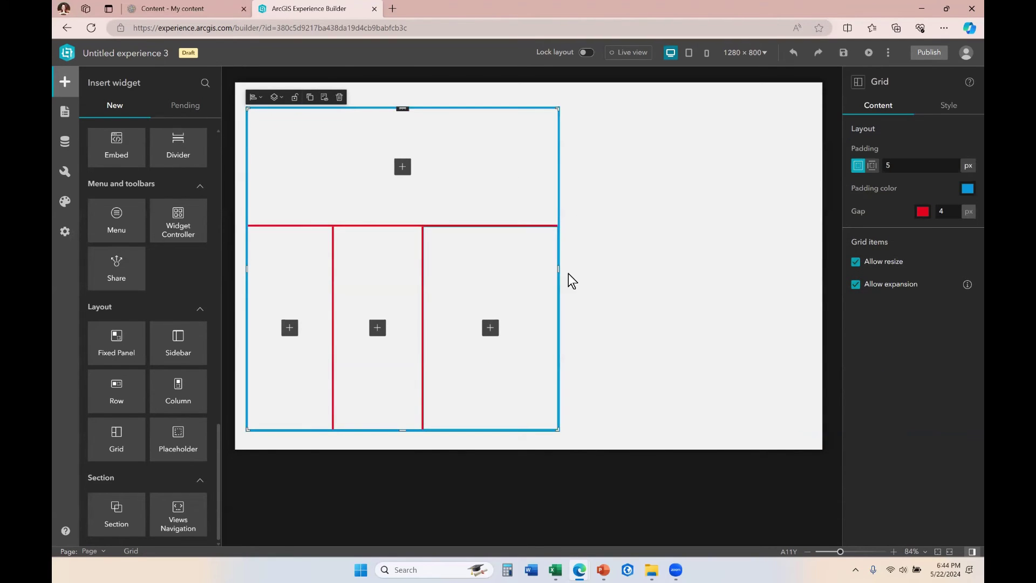
pyautogui.moveTo(558, 269); pyautogui.dragTo(777, 270)
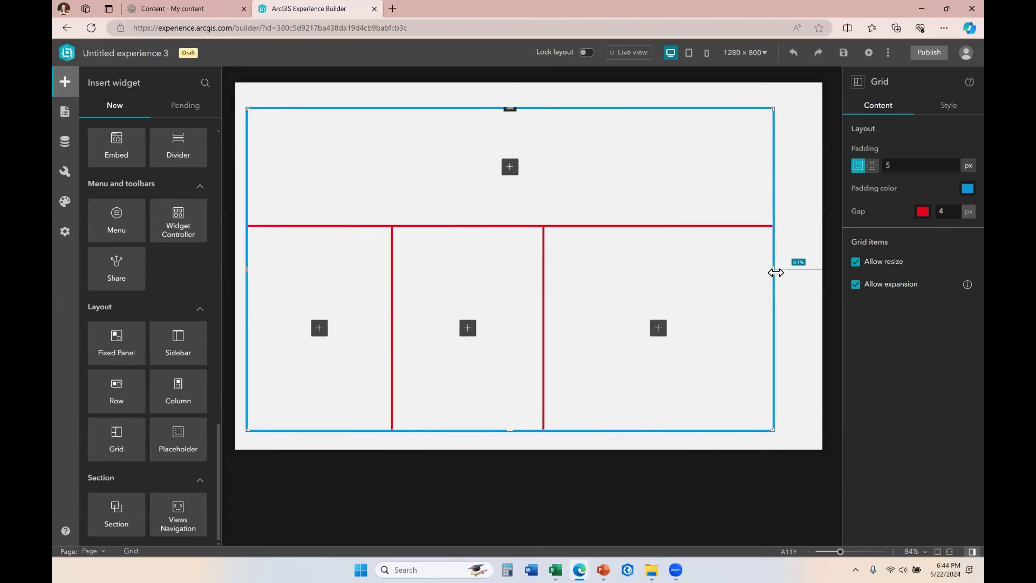
pyautogui.moveTo(482, 225); pyautogui.dragTo(481, 277)
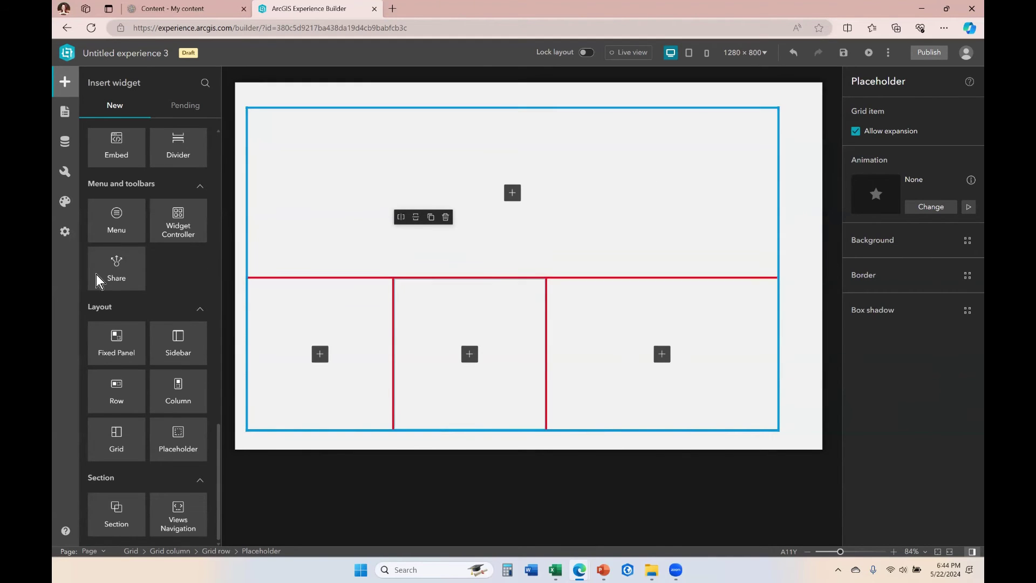
pyautogui.scroll(2, 134, 264)
# Step: Insert a Map widget into the grid's top cell from the Add widget picker
pyautogui.scroll(10, 134, 263)
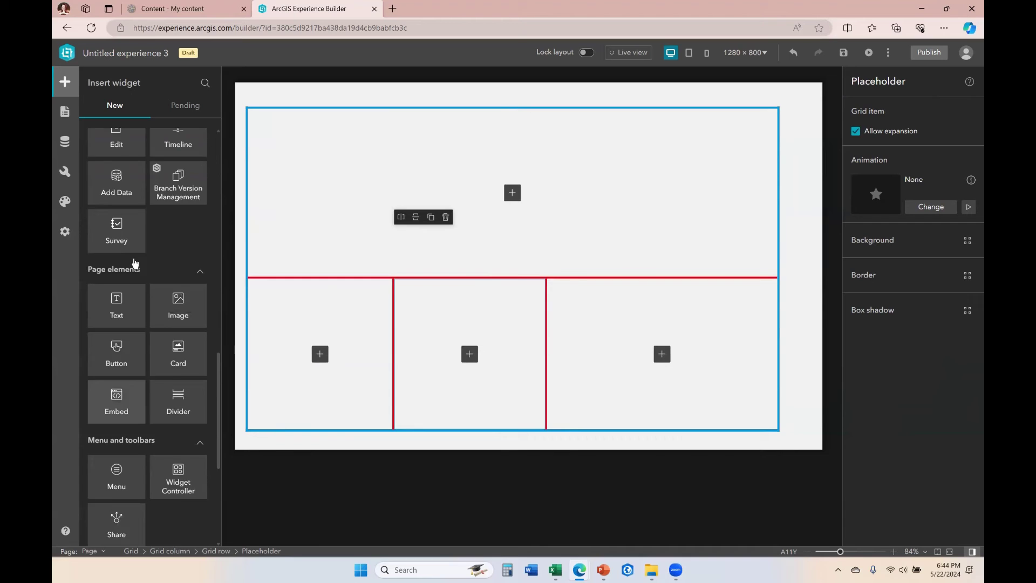
pyautogui.scroll(4, 132, 264)
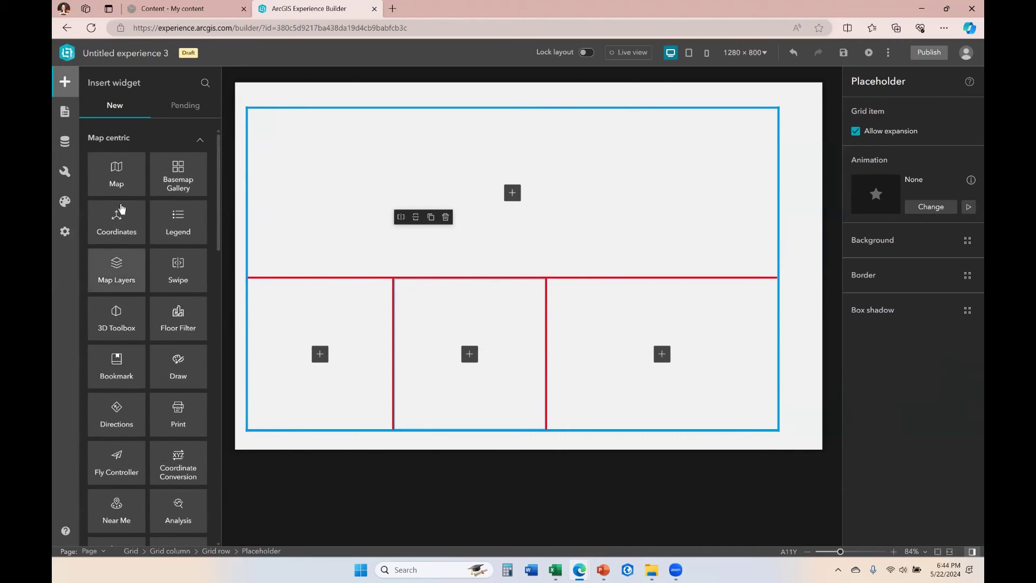
pyautogui.moveTo(403, 184); pyautogui.dragTo(497, 209)
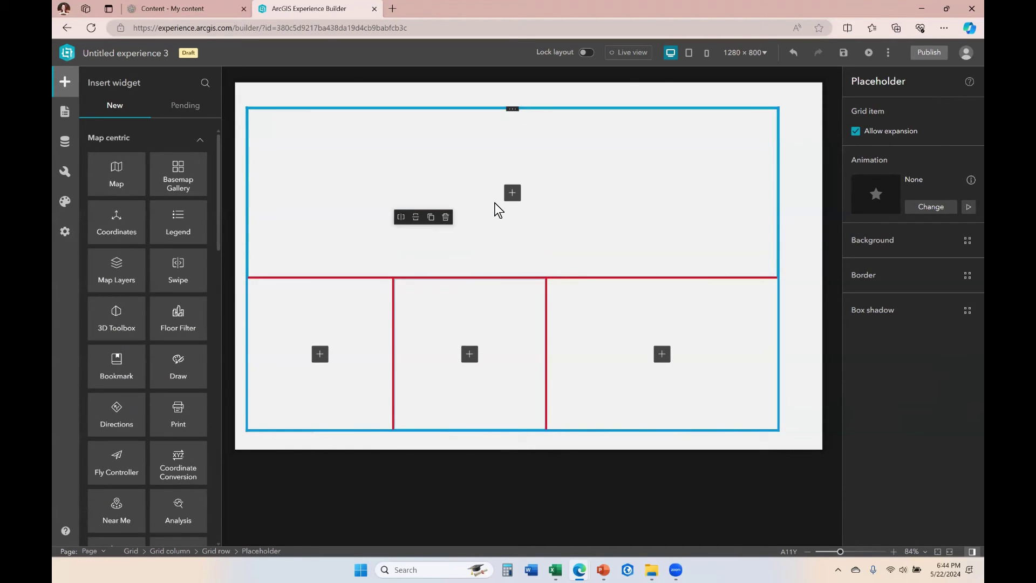
pyautogui.moveTo(132, 185); pyautogui.dragTo(509, 195)
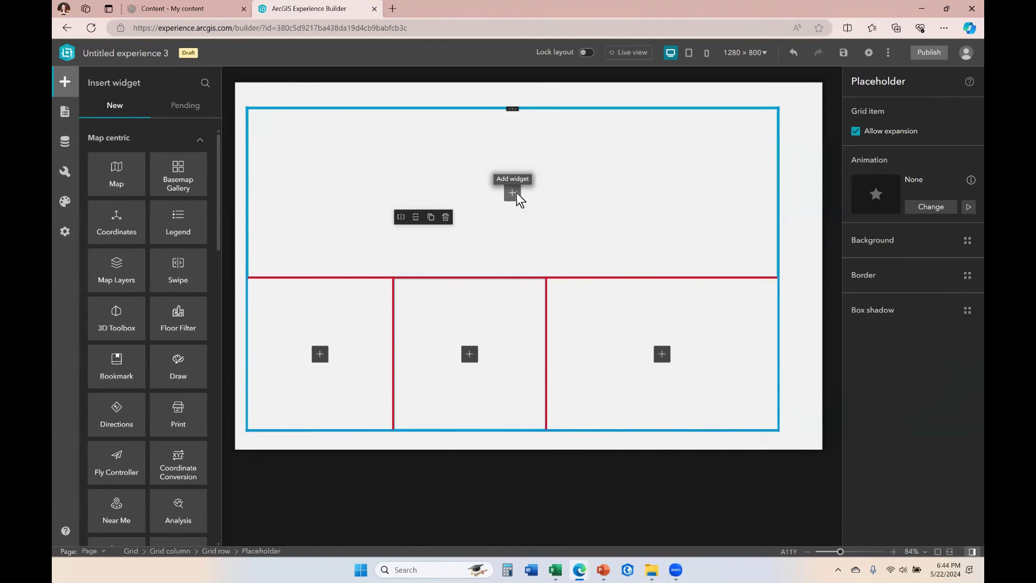
pyautogui.click(512, 193)
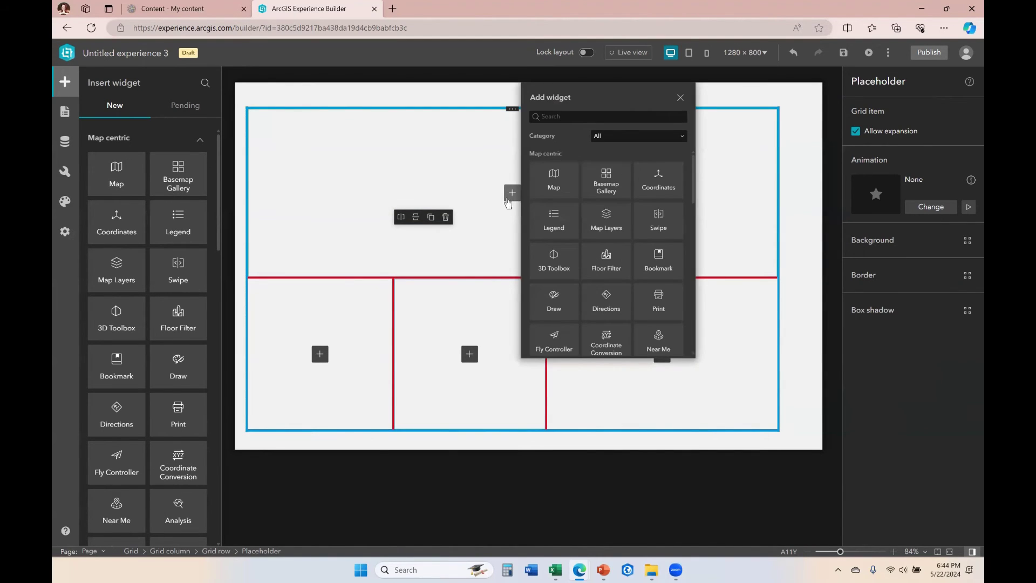
pyautogui.click(512, 193)
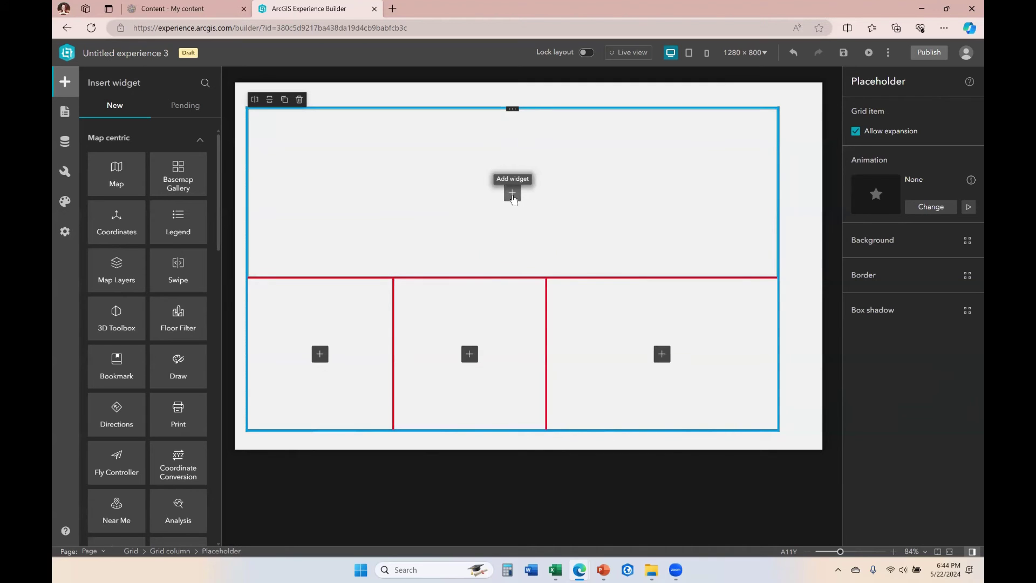
pyautogui.click(513, 194)
pyautogui.click(553, 181)
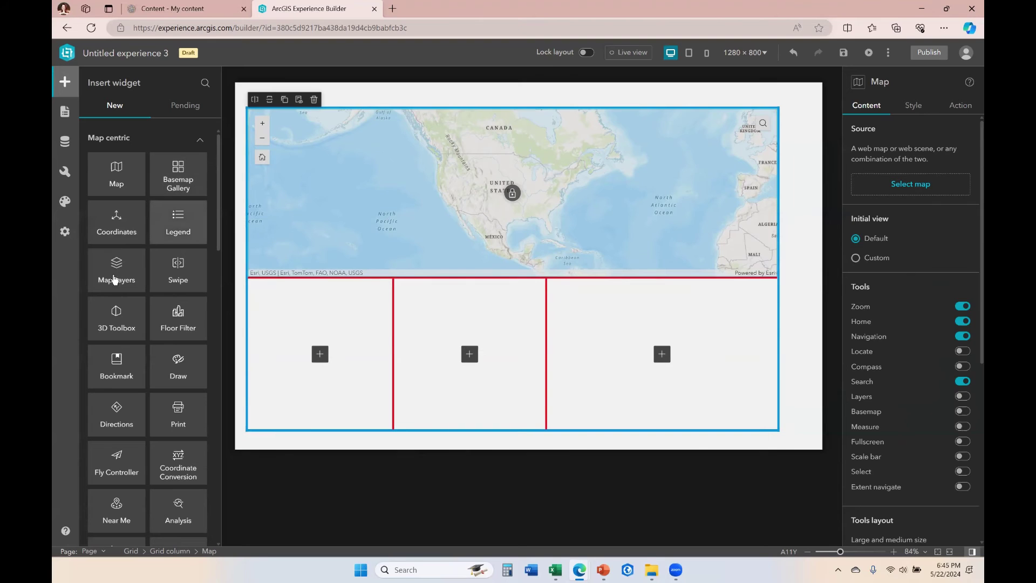
# Step: Drop a List widget onto the map so it becomes a second tab
pyautogui.scroll(-5, 115, 323)
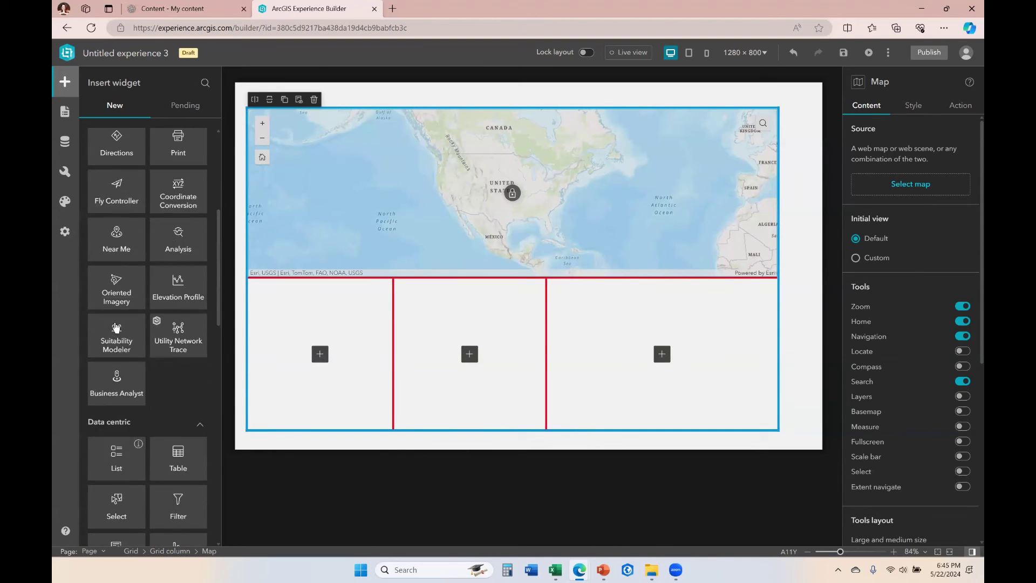
pyautogui.scroll(-2, 116, 326)
pyautogui.moveTo(114, 345); pyautogui.dragTo(487, 205)
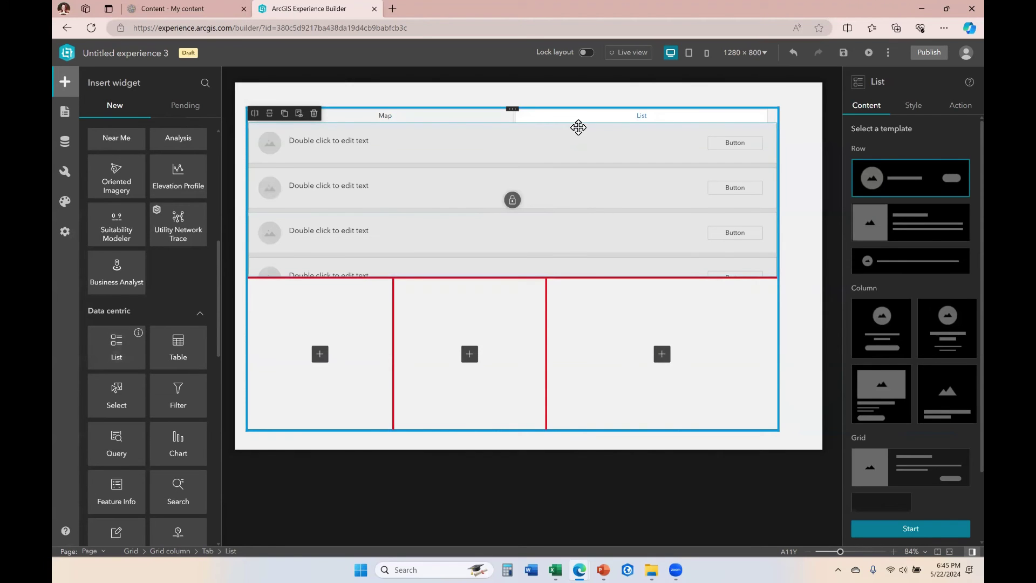
# Step: Add a Table widget to the top cell as a third tab
pyautogui.click(447, 115)
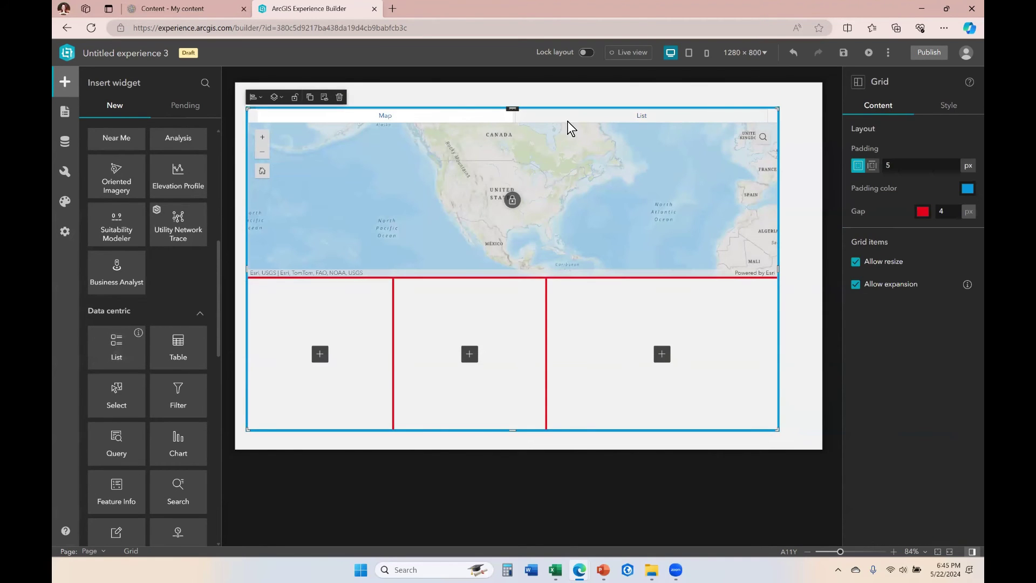
pyautogui.click(447, 118)
pyautogui.moveTo(178, 346); pyautogui.dragTo(513, 202)
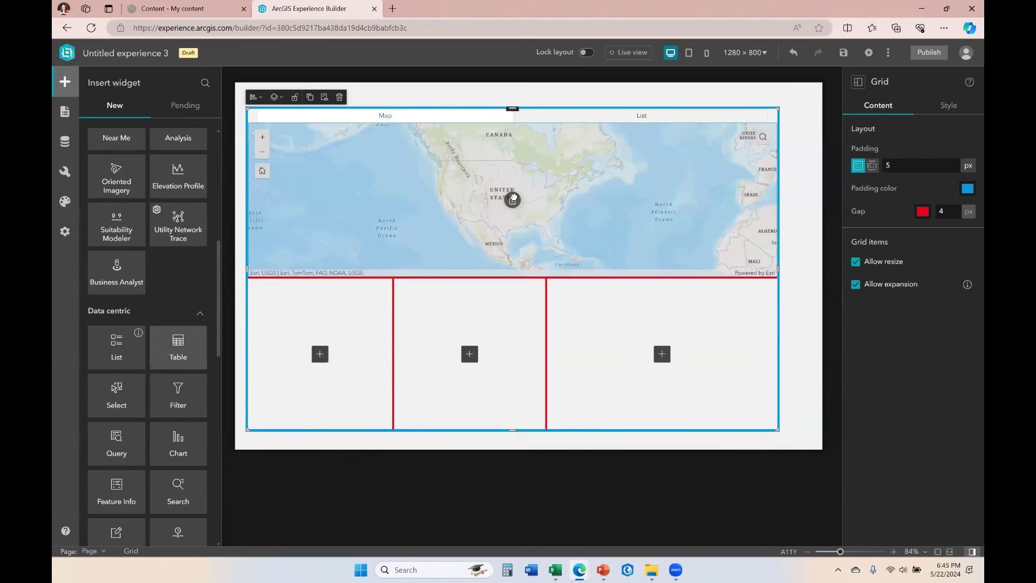
pyautogui.moveTo(178, 350); pyautogui.dragTo(479, 245)
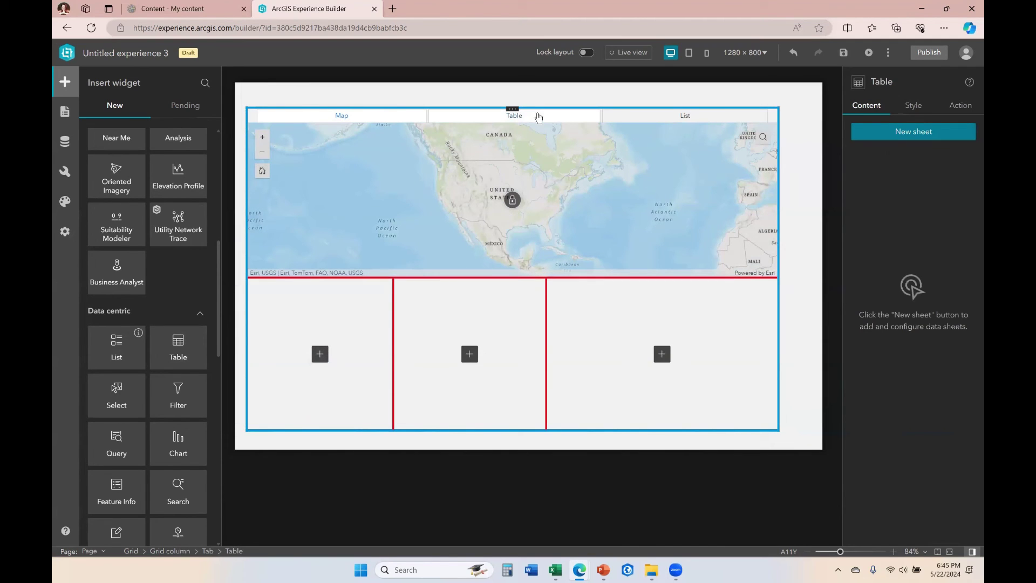
# Step: Check each tab, then move the List tab ahead of the Table tab
pyautogui.click(359, 121)
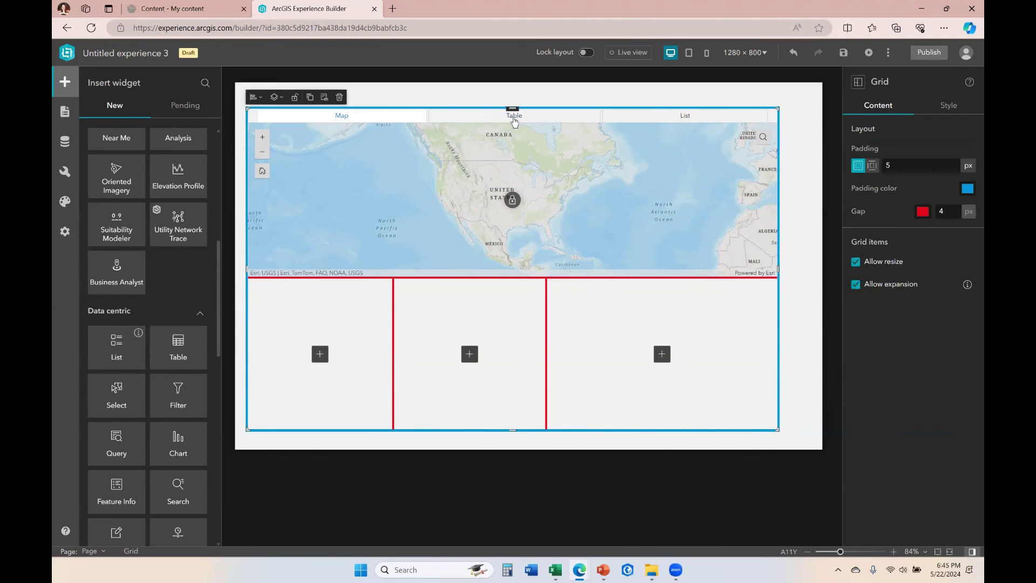
pyautogui.click(558, 119)
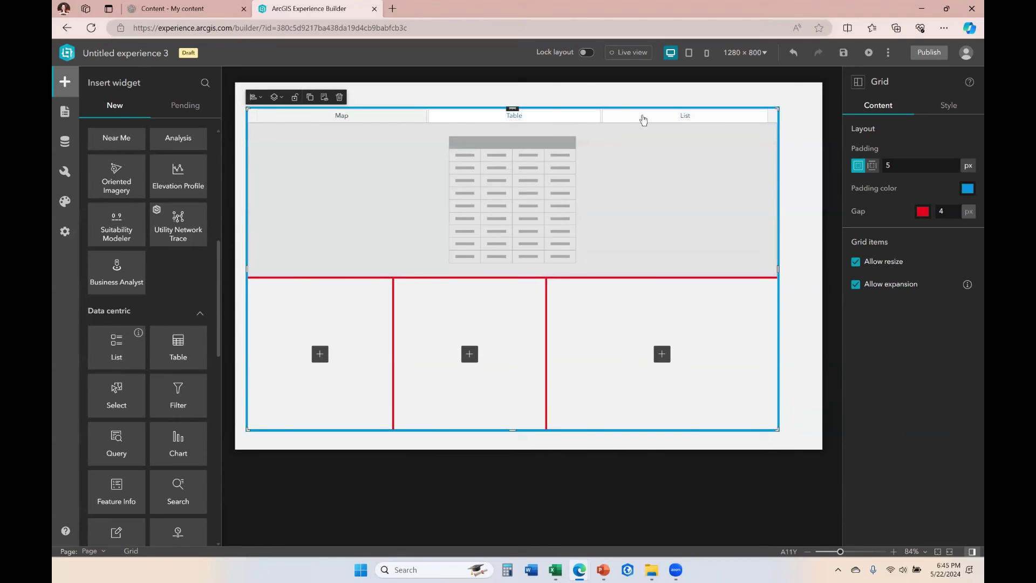
pyautogui.click(645, 120)
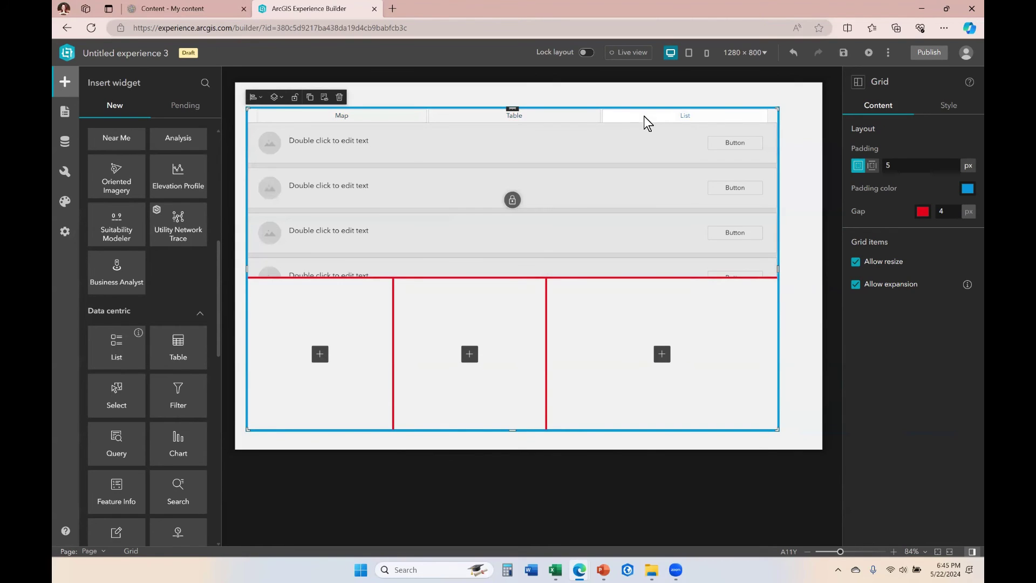
pyautogui.click(572, 118)
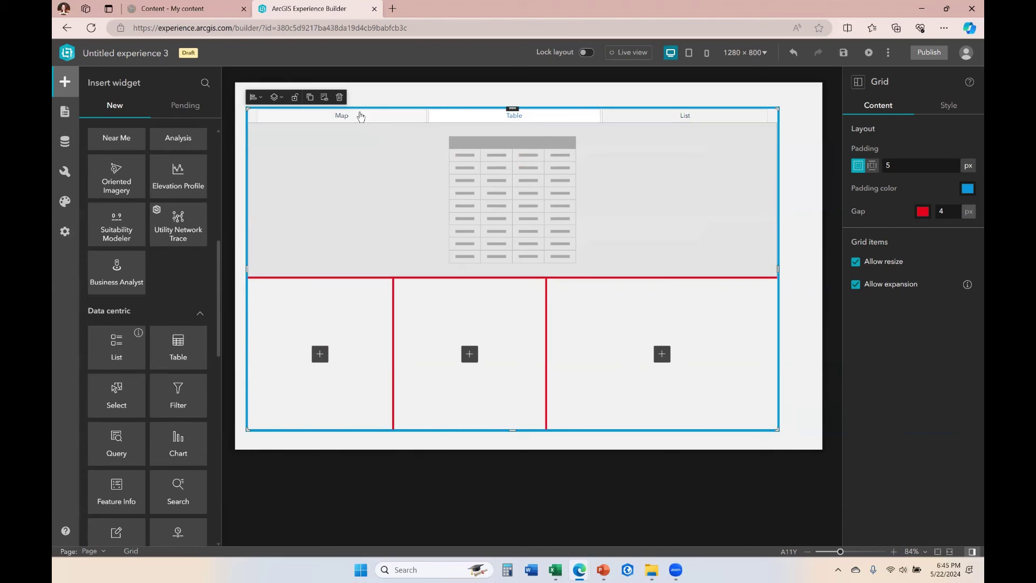
pyautogui.moveTo(645, 120); pyautogui.dragTo(446, 122)
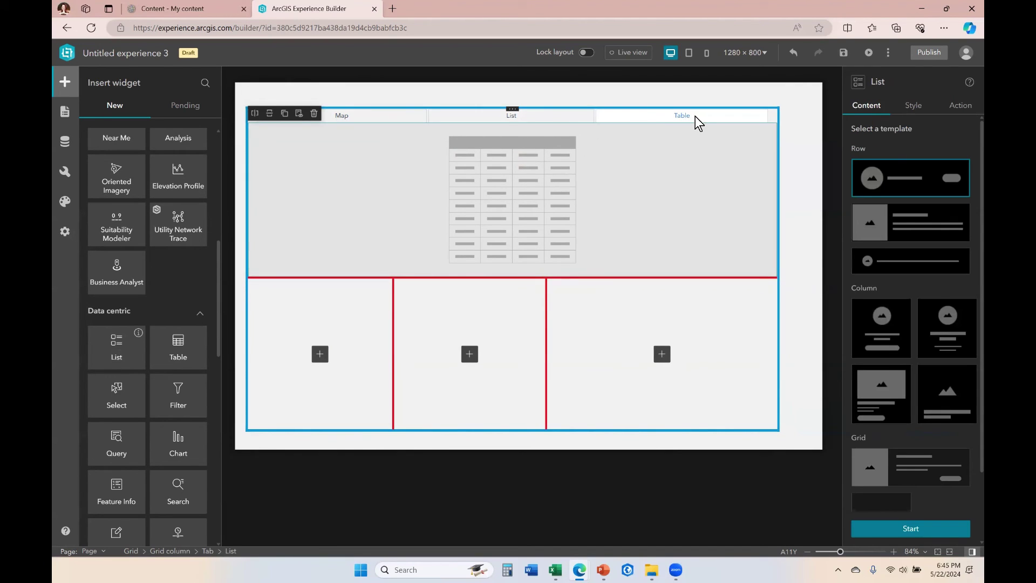
pyautogui.click(555, 122)
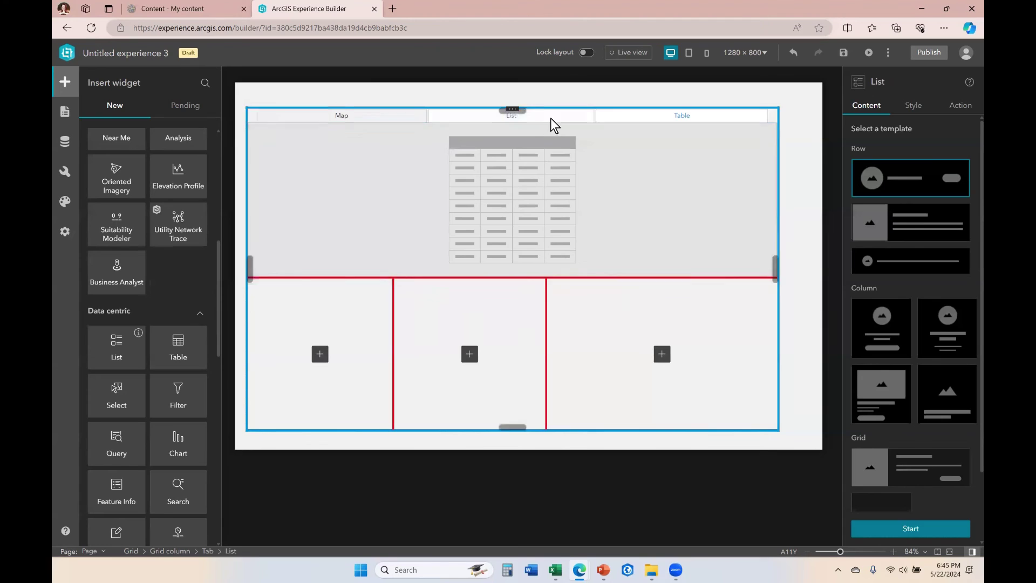
# Step: With the Map tab showing, stretch the grid's right edge outward and drag its top edge upward
pyautogui.click(364, 117)
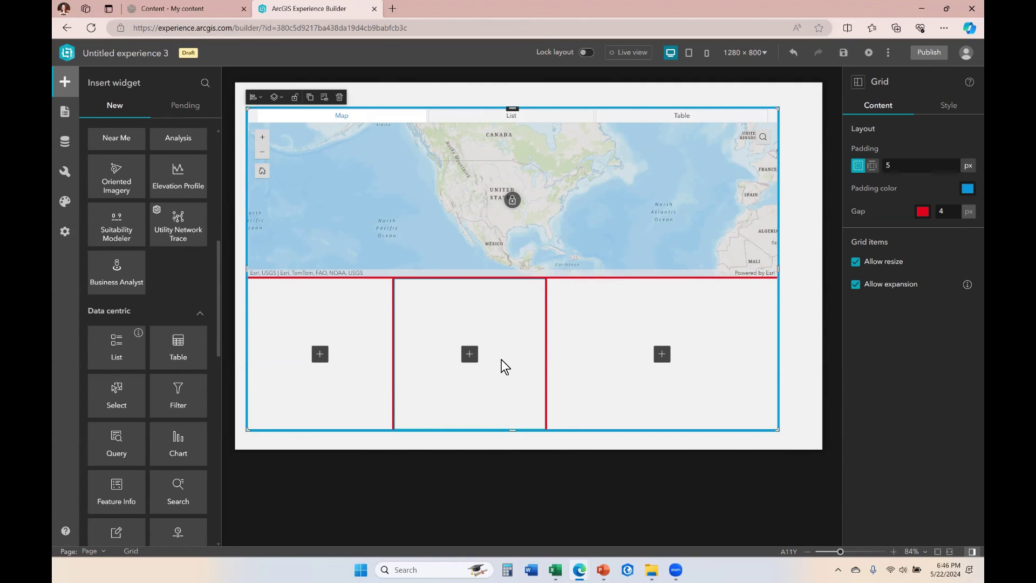
pyautogui.moveTo(778, 271); pyautogui.dragTo(805, 273)
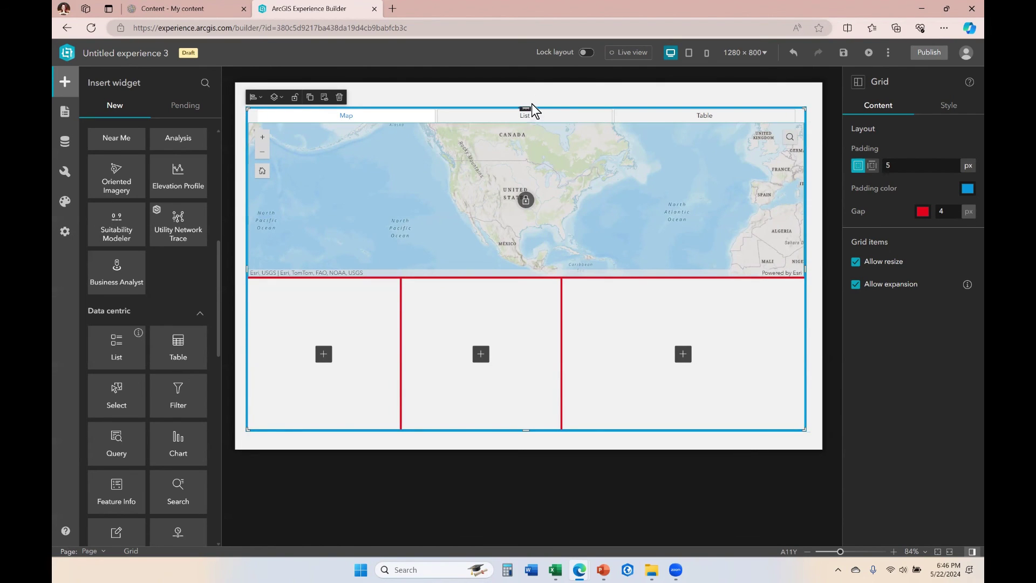
pyautogui.moveTo(526, 108); pyautogui.dragTo(530, 92)
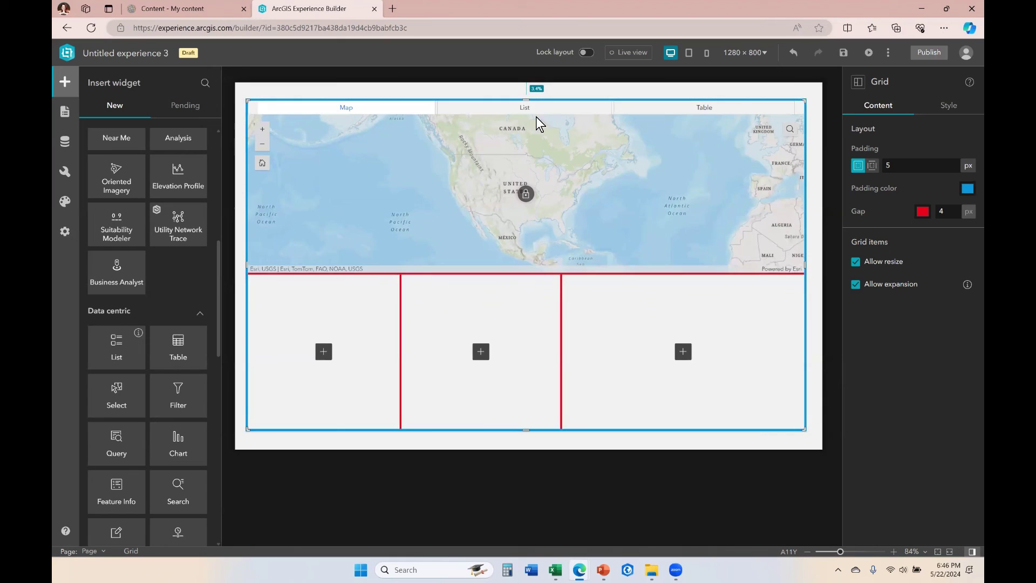